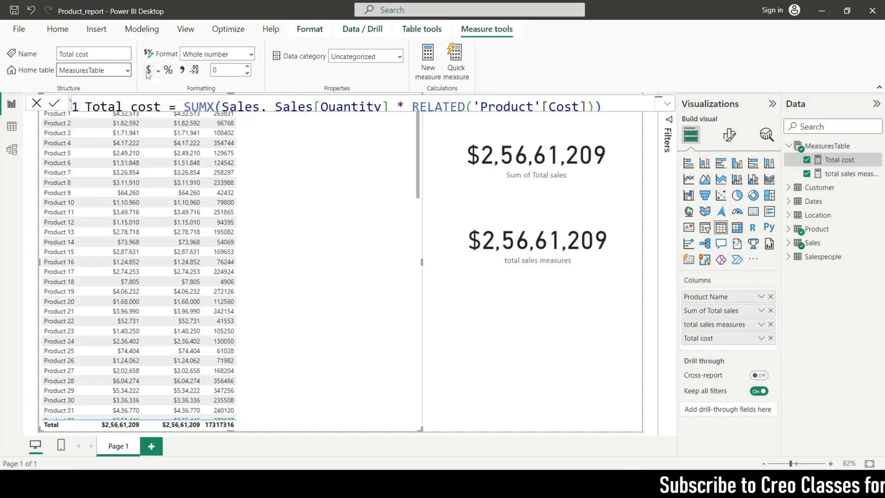
# Format the Total cost measure as dollar currency and deselect the table visual.
pyautogui.click(149, 70)
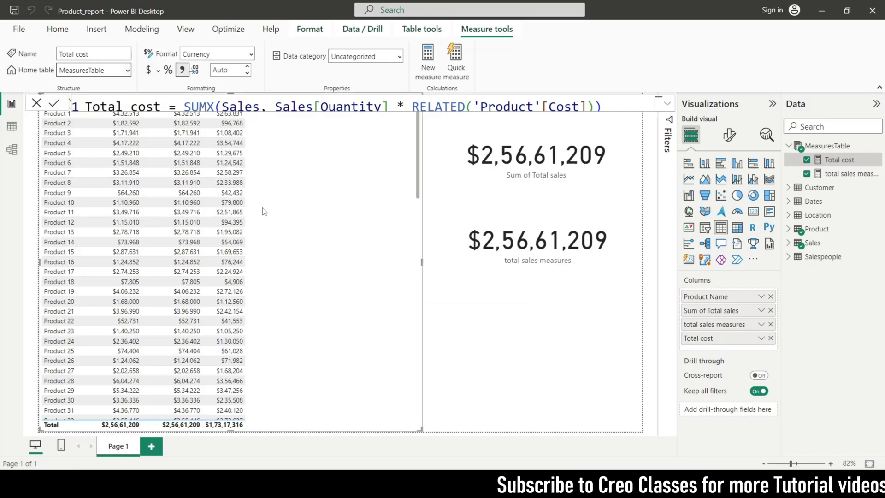
pyautogui.click(434, 266)
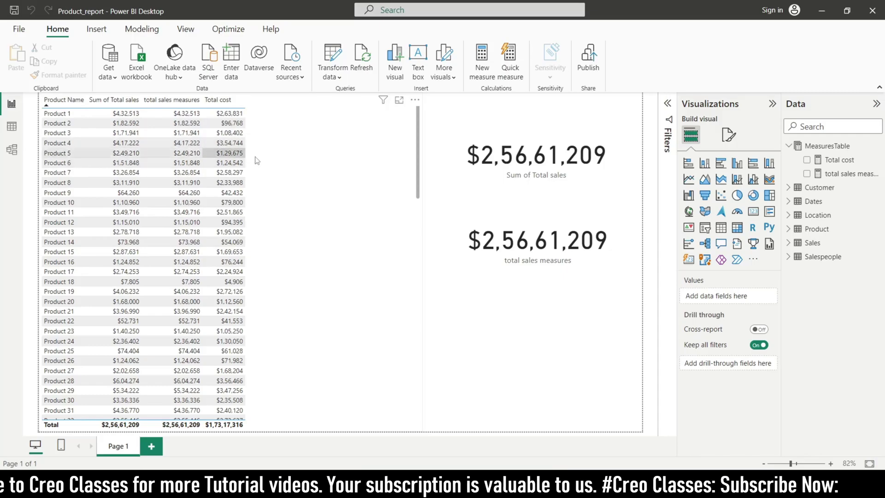
pyautogui.click(318, 180)
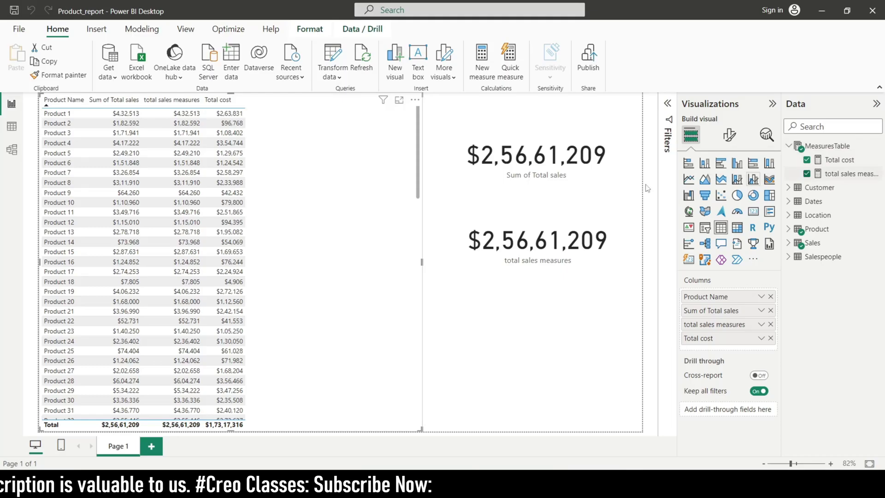
pyautogui.click(495, 346)
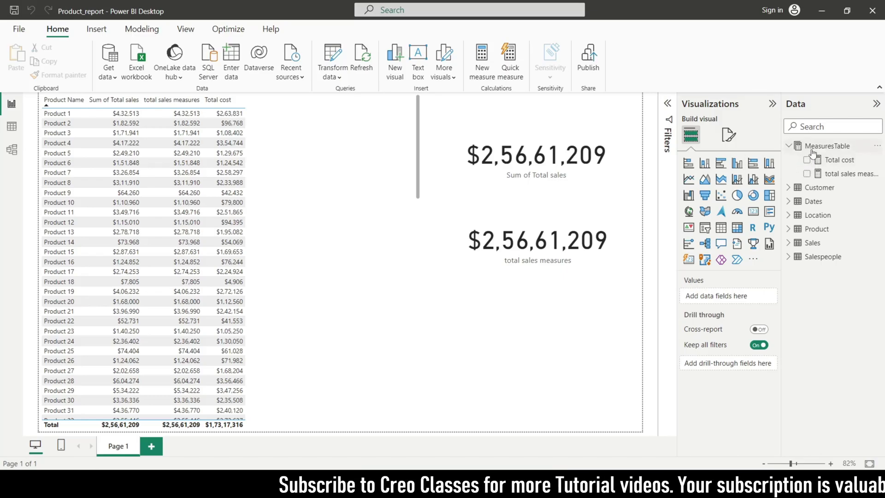
# Add a new measure to MeasuresTable and expand its formula editor with larger text.
pyautogui.click(848, 150)
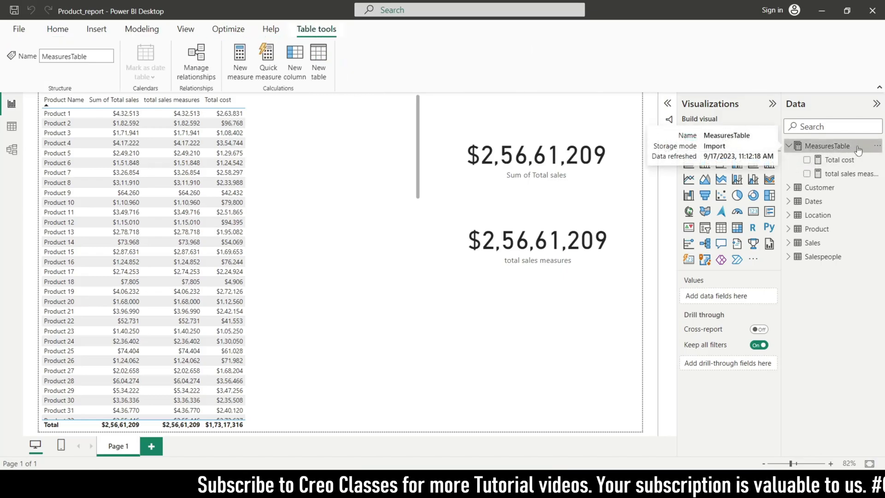
pyautogui.click(877, 147)
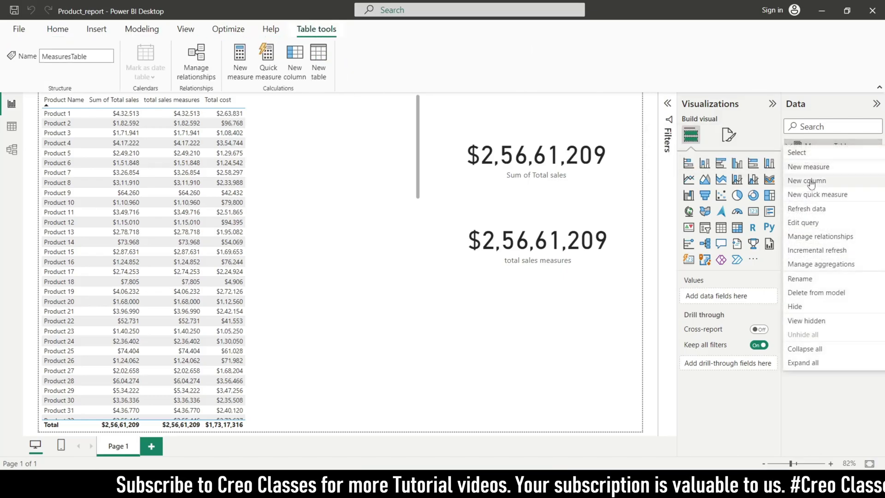
pyautogui.click(827, 142)
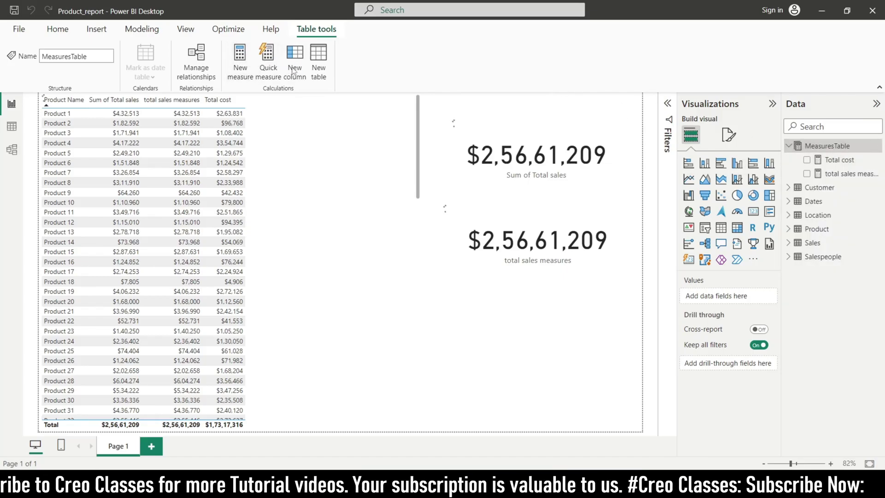
pyautogui.click(240, 60)
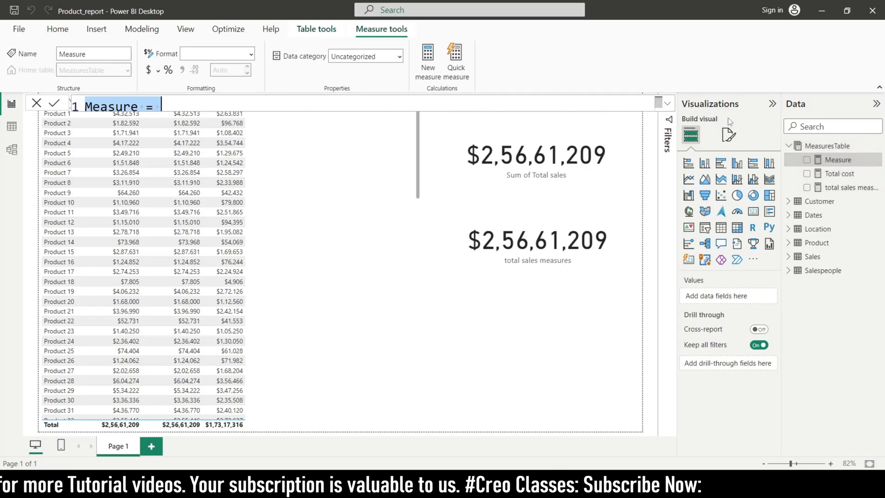
pyautogui.click(674, 101)
pyautogui.scroll(1, 657, 108)
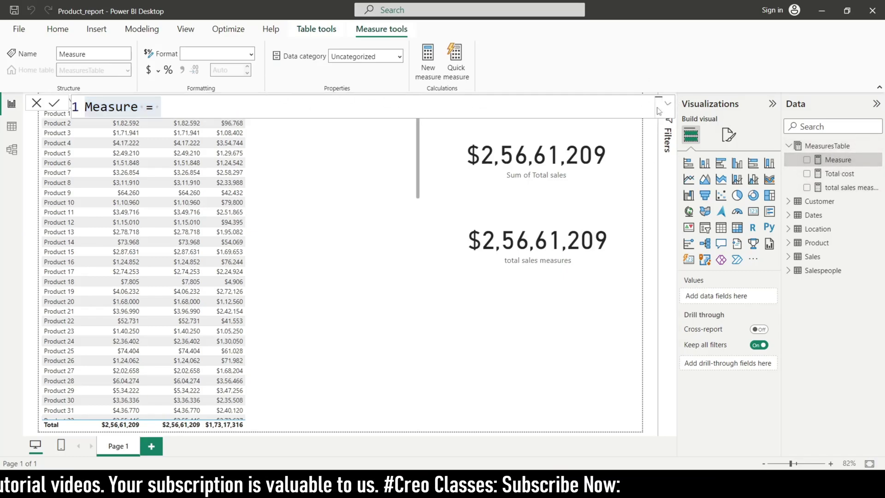
pyautogui.scroll(1, 277, 111)
pyautogui.scroll(1, 280, 109)
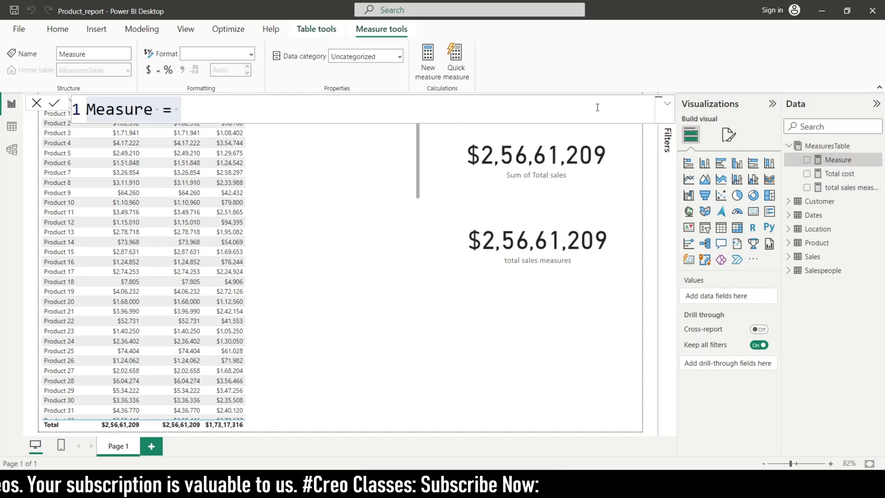
pyautogui.click(667, 104)
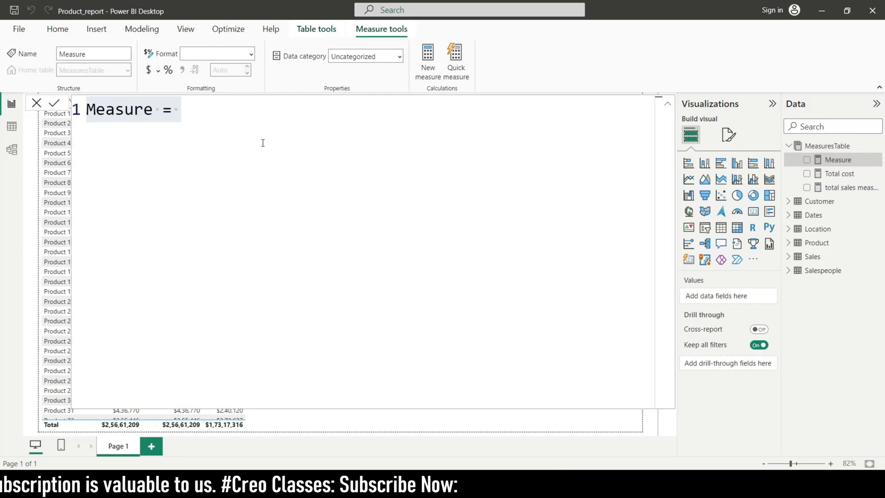
# Replace the default measure name in the formula with "Total profit =".
pyautogui.click(242, 121)
pyautogui.moveTo(181, 111); pyautogui.dragTo(86, 109)
pyautogui.press('BackSpace')
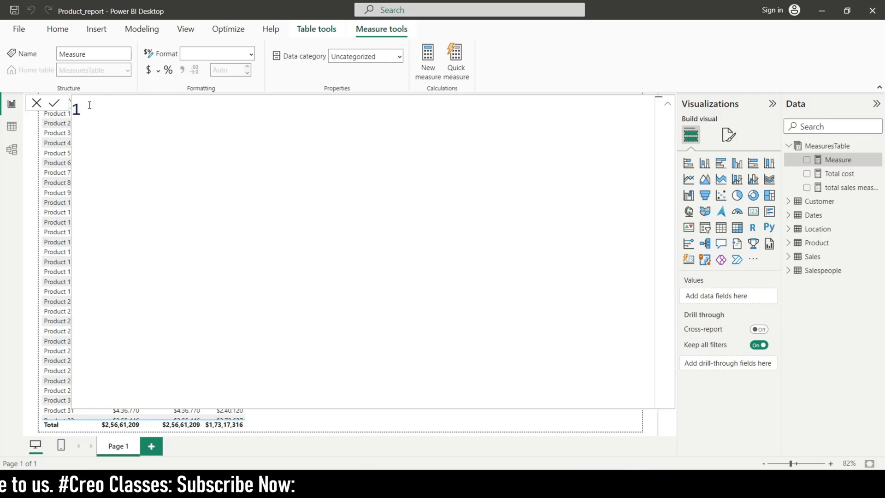
pyautogui.write('Tot')
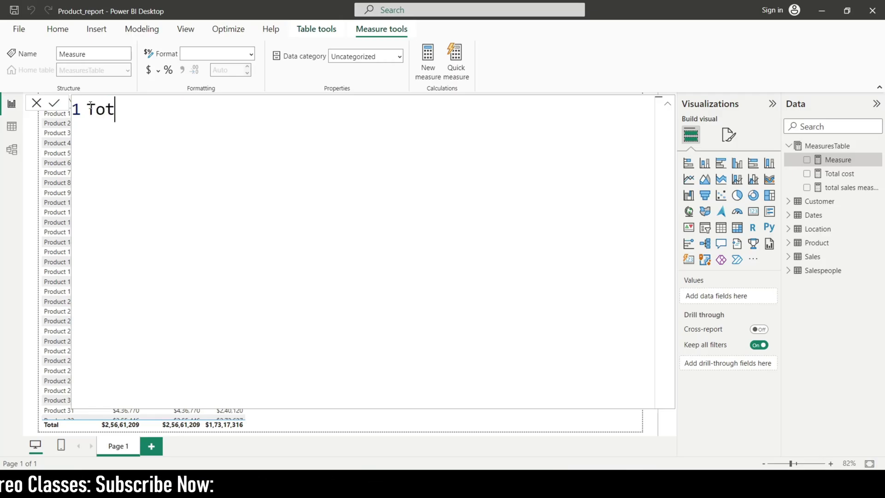
pyautogui.write('al pro')
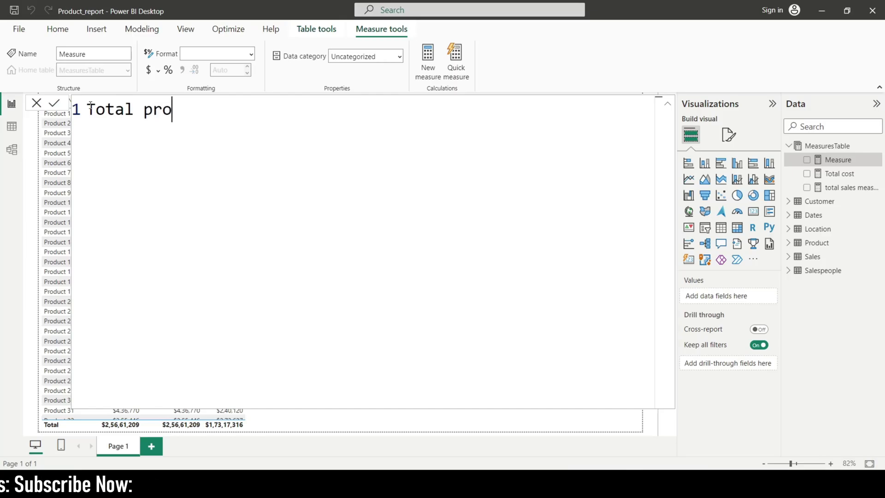
pyautogui.write('fit =')
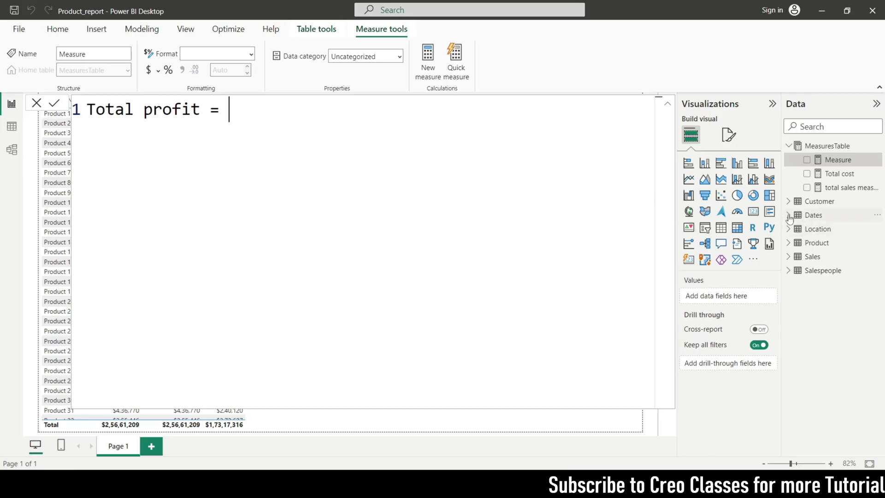
pyautogui.click(793, 243)
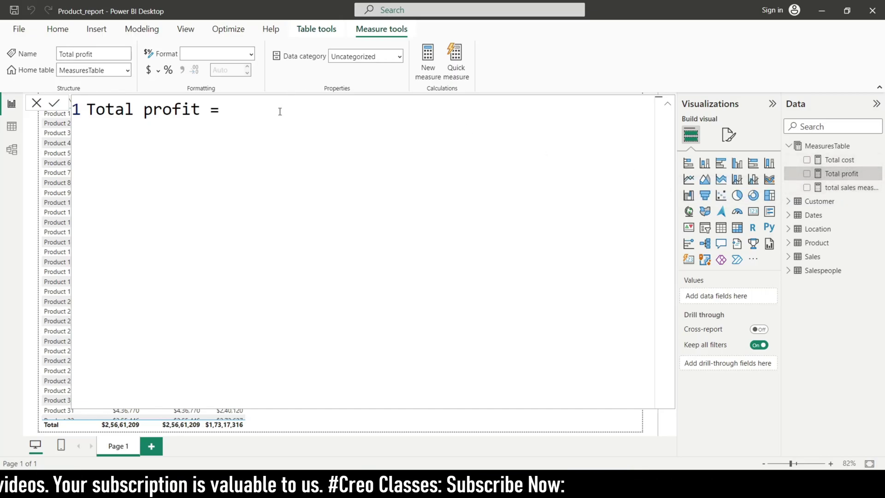
# Insert the [total sales measures] reference as the first term of the Total profit formula.
pyautogui.write('tol')
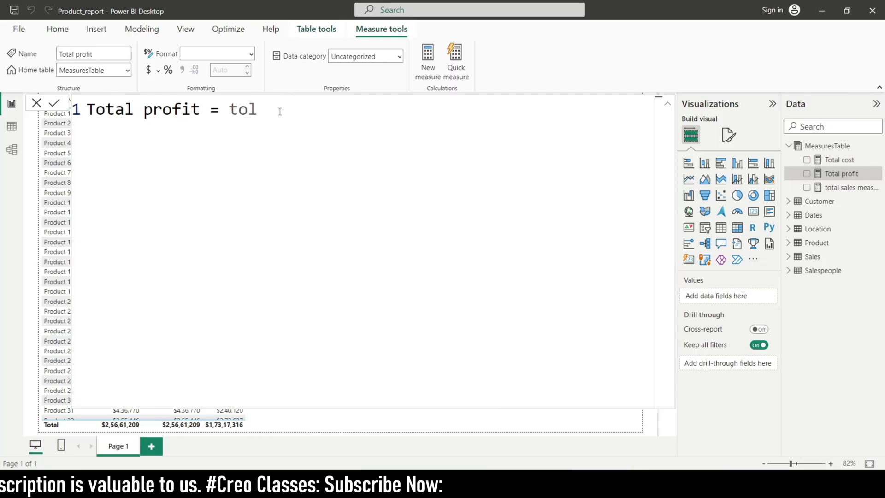
pyautogui.press('BackSpace')
pyautogui.write('t')
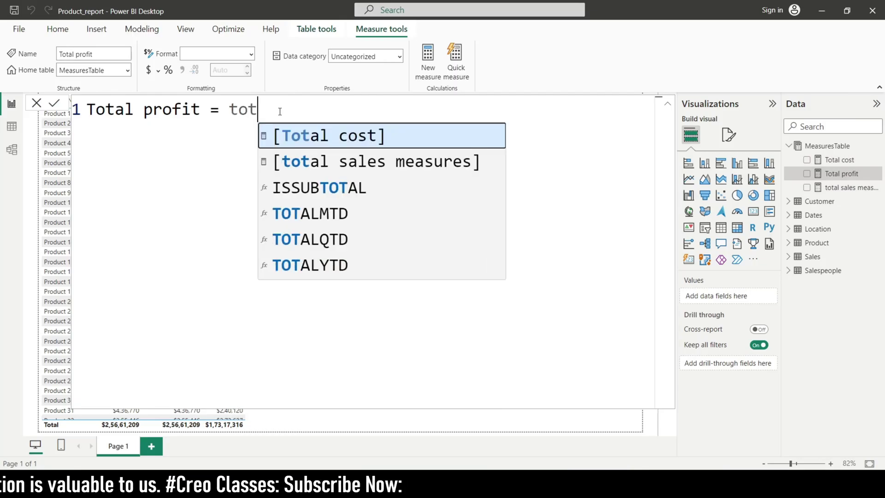
pyautogui.write('al sa')
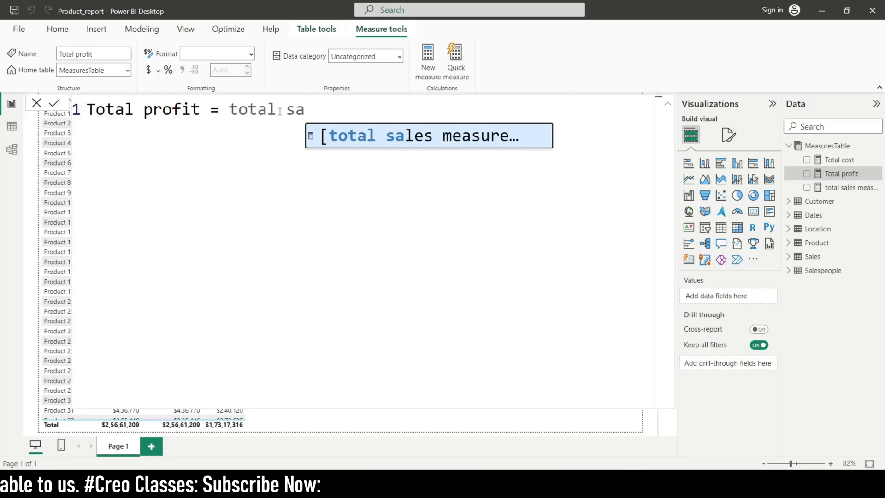
pyautogui.click(439, 145)
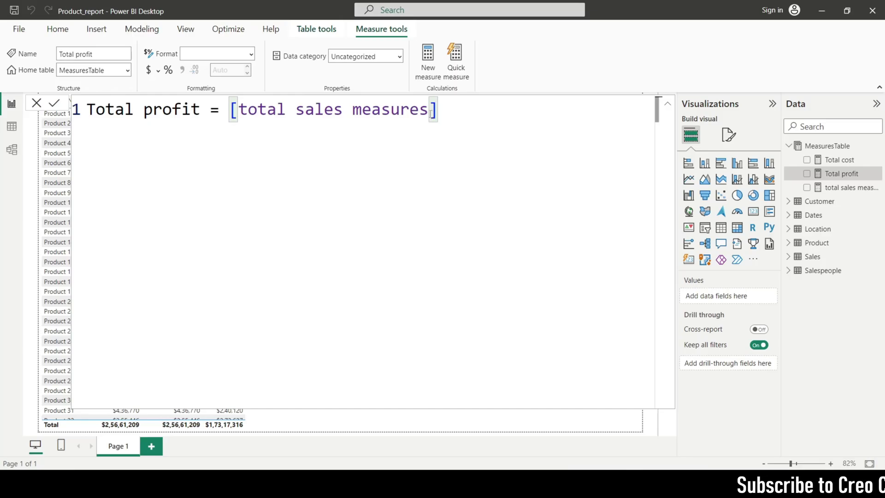
# Subtract [Total cost] in the Total profit formula, commit the measure and collapse the formula editor.
pyautogui.write('- ')
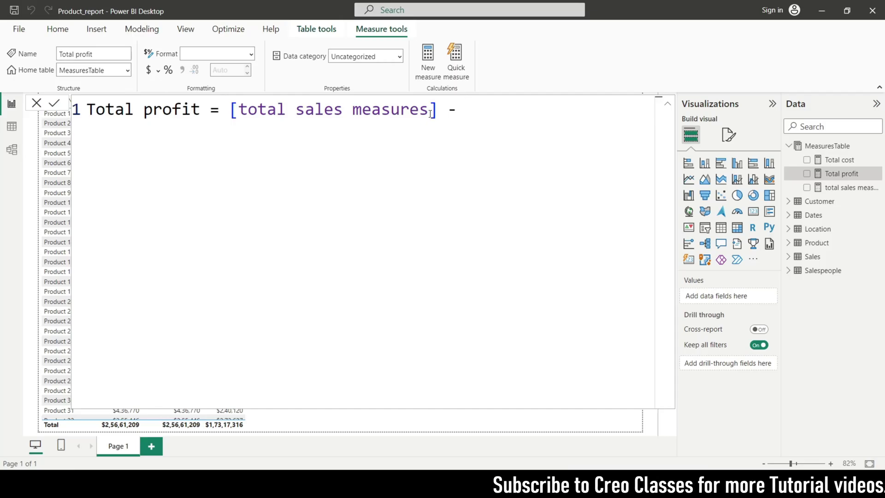
pyautogui.write('toal')
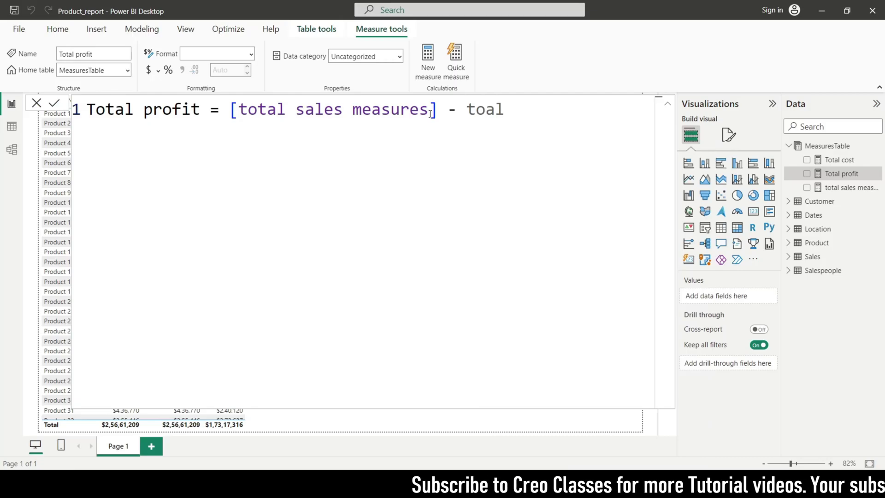
pyautogui.press('BackSpace')
pyautogui.press('BackSpace')
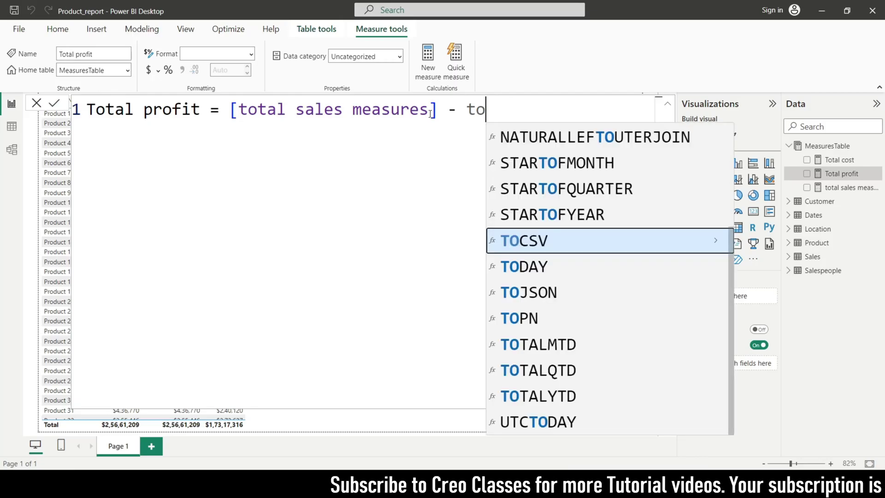
pyautogui.write('tal')
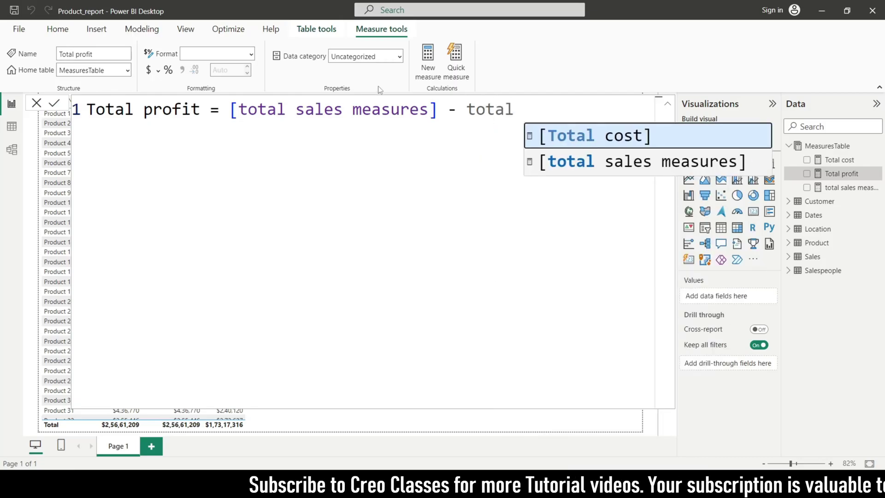
pyautogui.press('Tab')
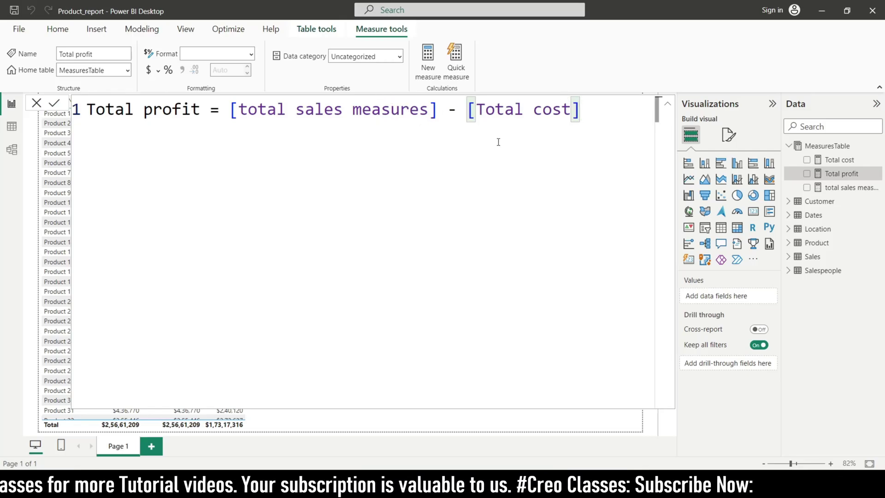
pyautogui.scroll(3, 382, 142)
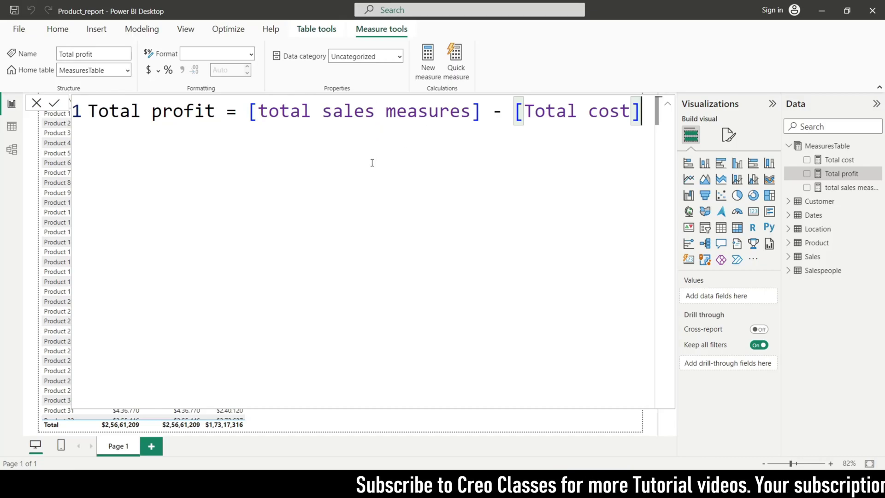
pyautogui.click(668, 108)
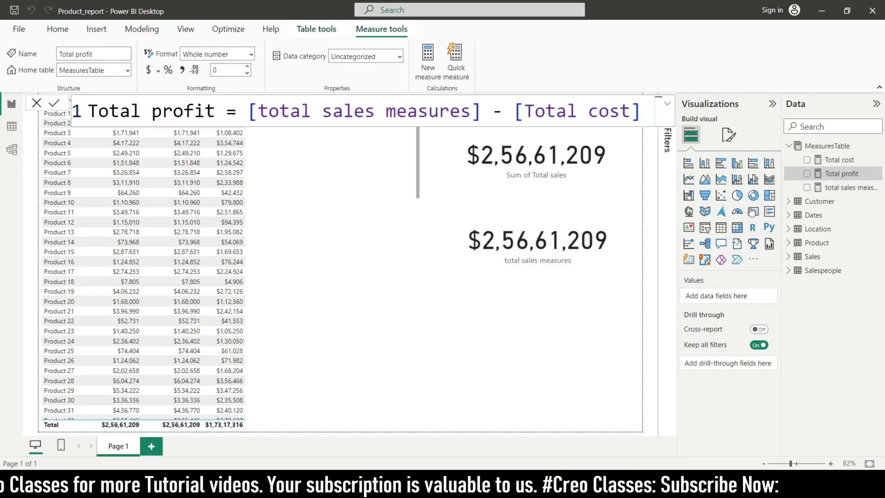
# Add the Total profit measure as the last column of the product table visual, after Total cost.
pyautogui.click(500, 343)
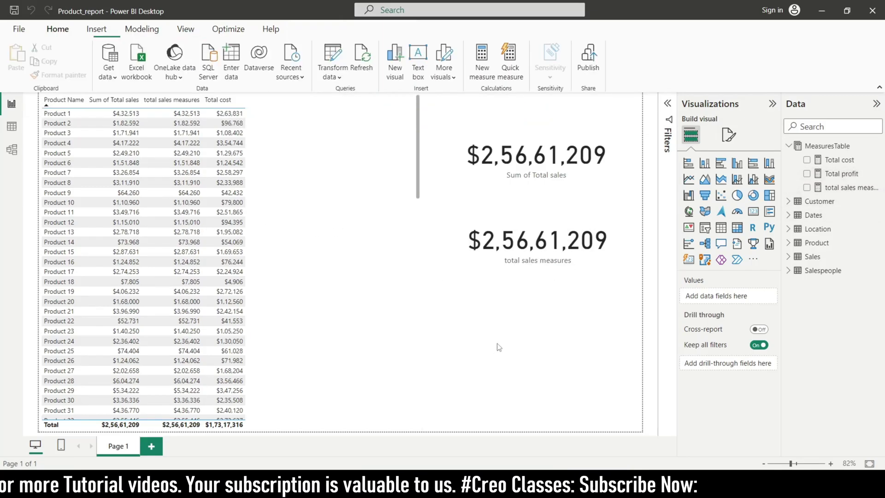
pyautogui.click(301, 217)
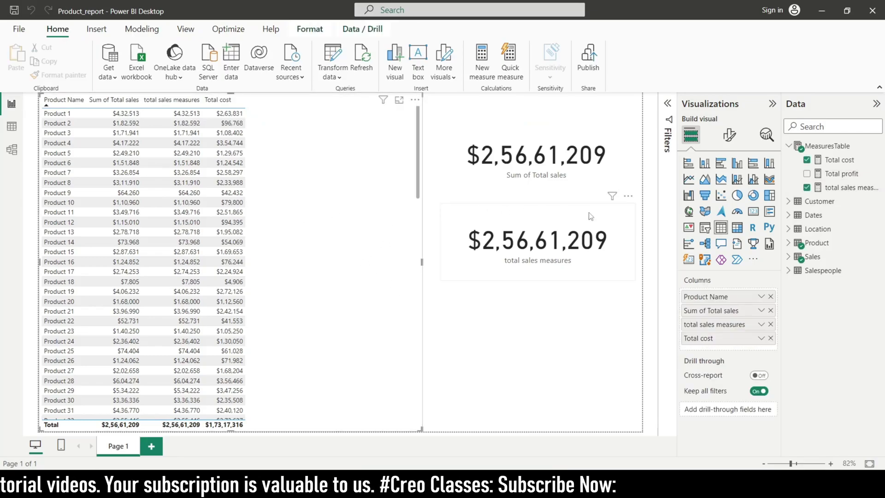
pyautogui.moveTo(828, 176); pyautogui.dragTo(726, 351)
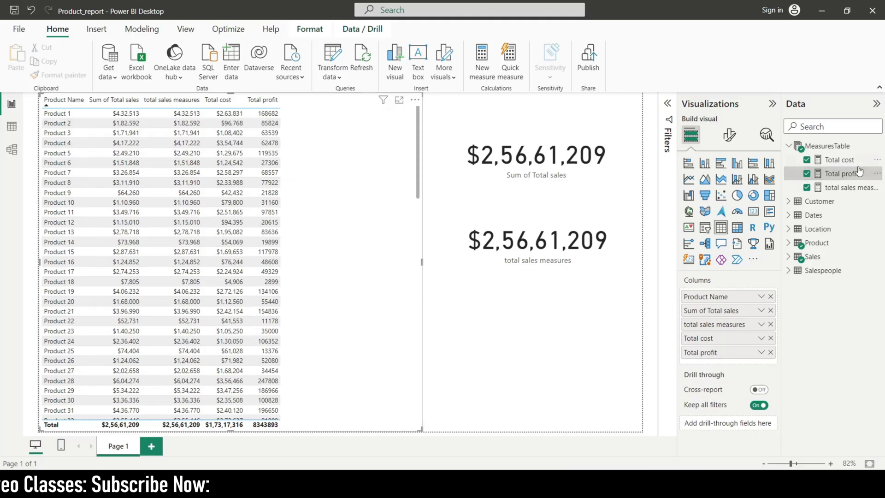
# Format the Total profit measure as dollar currency and review its values down the product table.
pyautogui.click(843, 174)
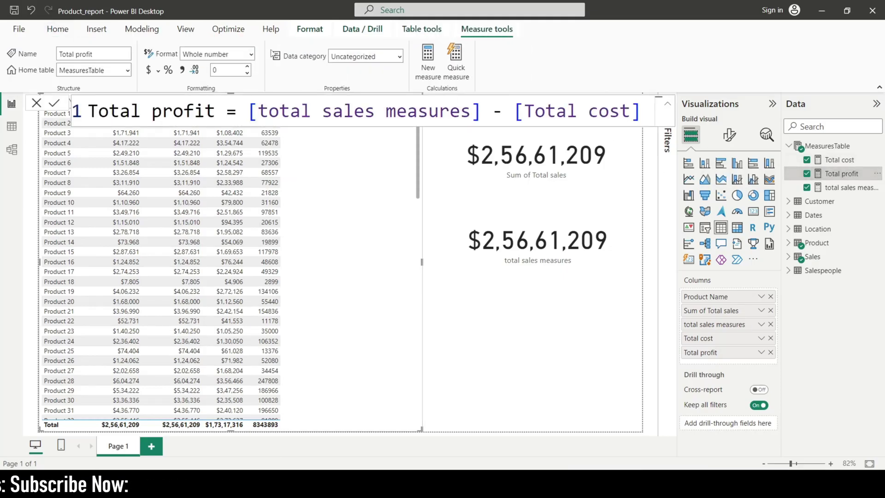
pyautogui.click(153, 71)
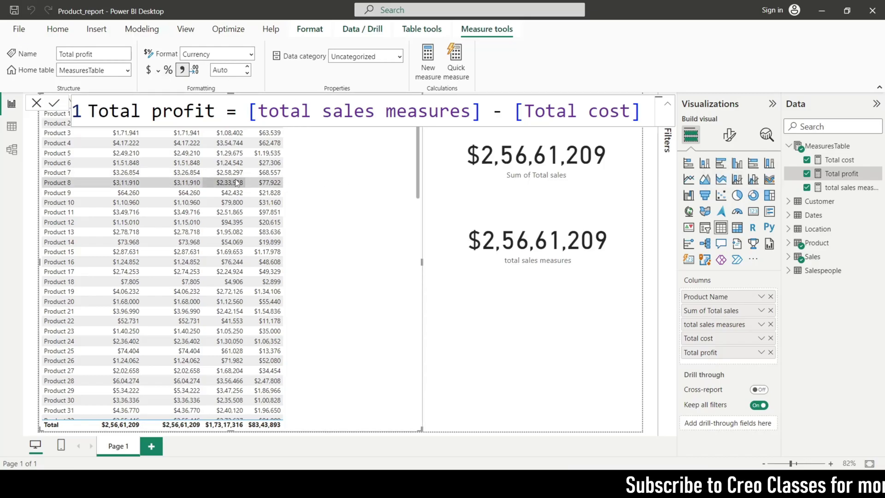
pyautogui.click(479, 335)
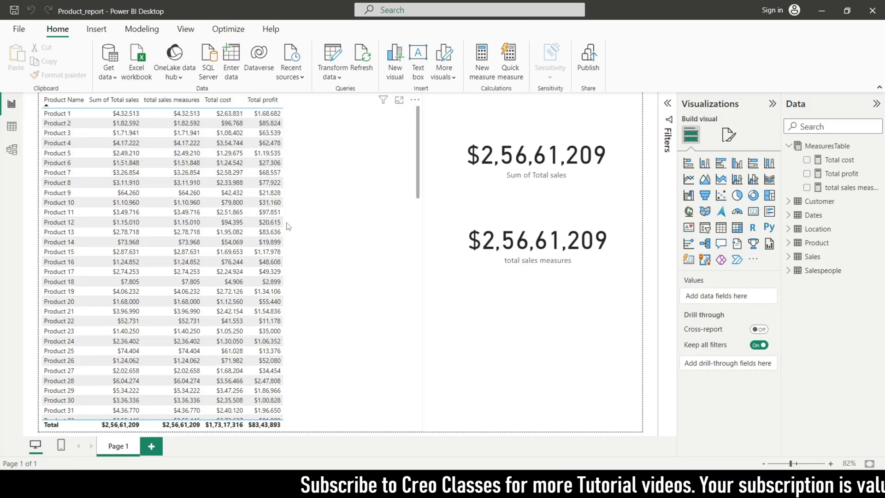
pyautogui.scroll(-10, 288, 226)
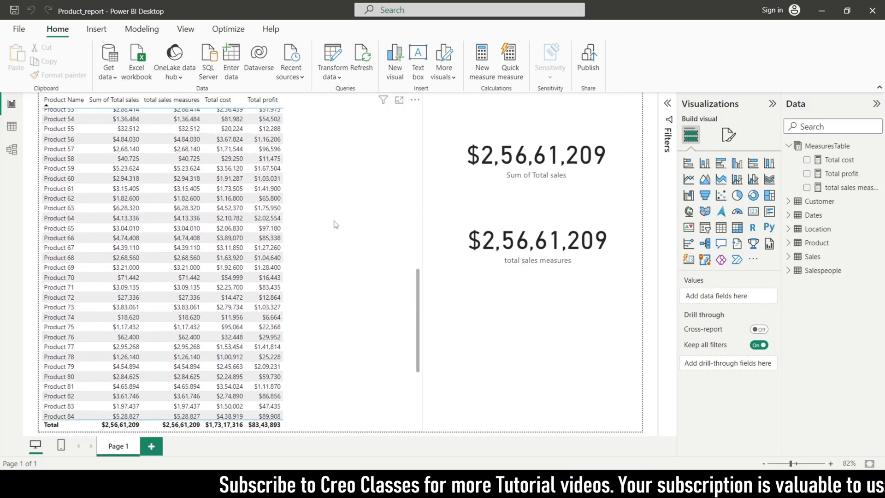
pyautogui.scroll(10, 335, 225)
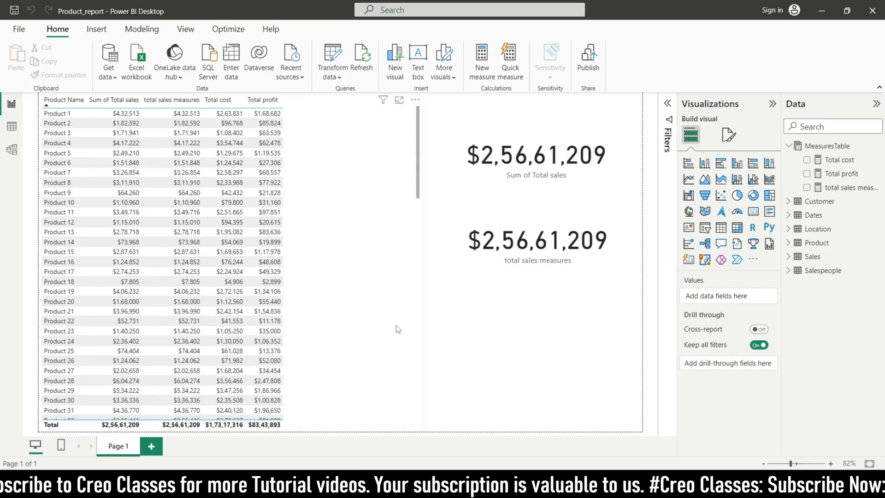
# Create a new measure in MeasuresTable, then enlarge its formula text and expand the formula editor.
pyautogui.click(374, 219)
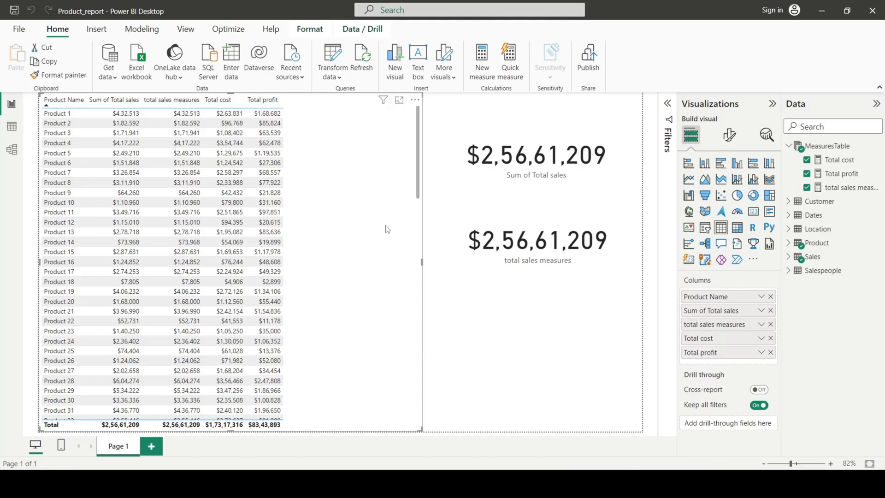
pyautogui.click(878, 146)
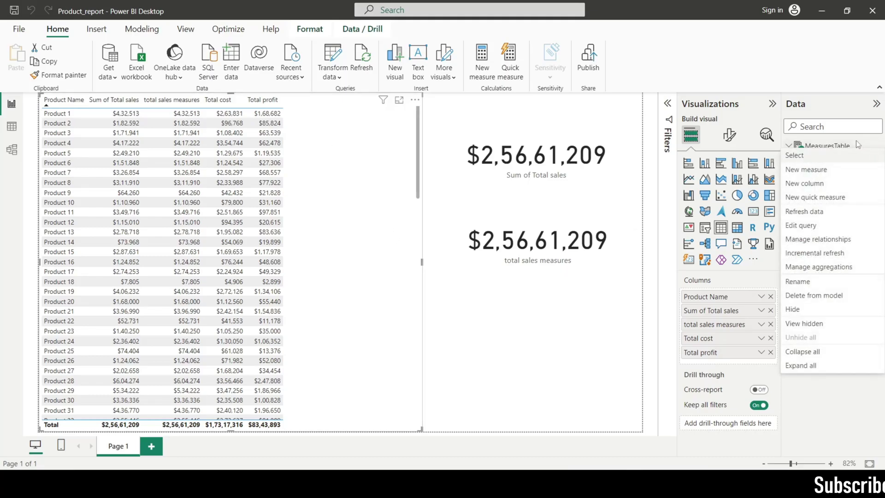
pyautogui.click(812, 171)
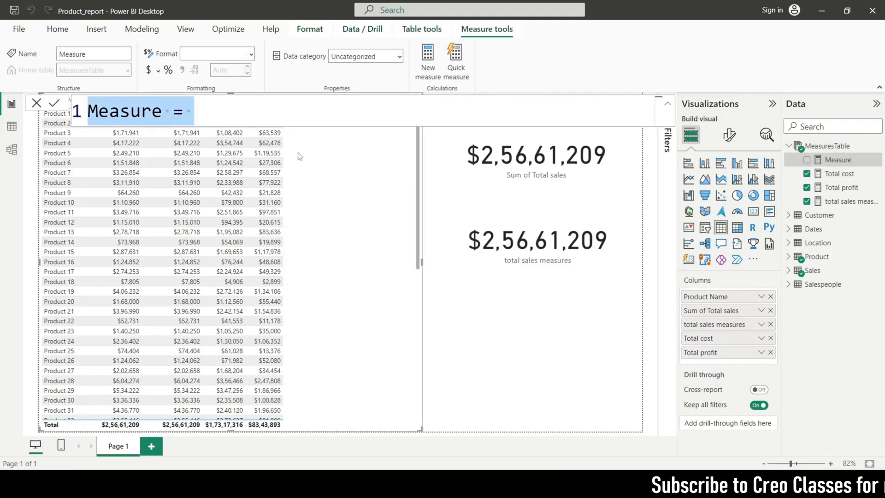
pyautogui.click(668, 106)
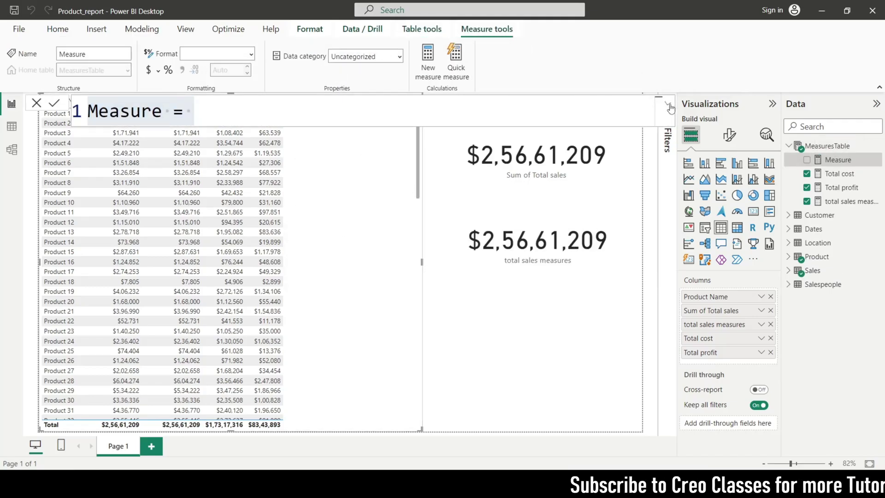
pyautogui.click(422, 99)
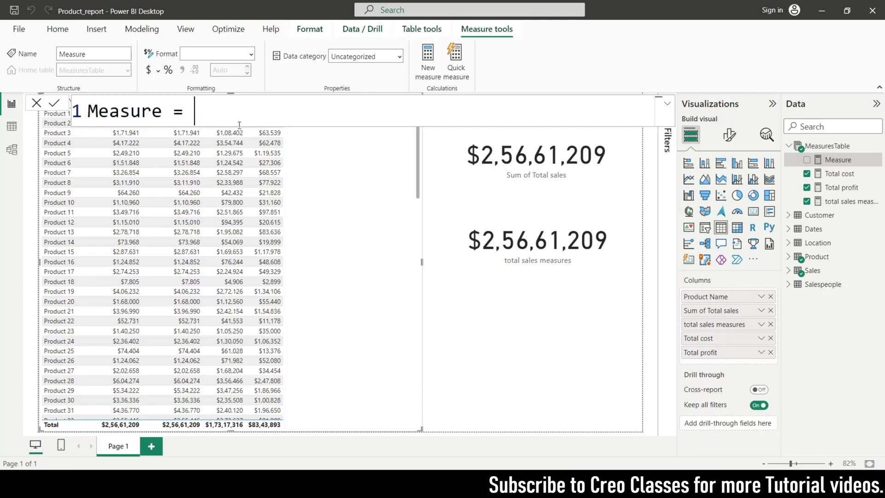
pyautogui.scroll(1, 240, 126)
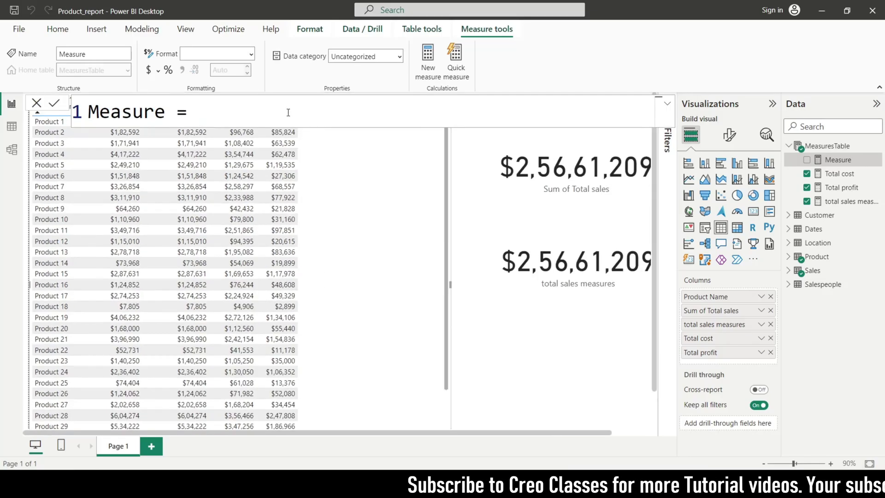
pyautogui.scroll(1, 285, 108)
pyautogui.doubleClick(669, 108)
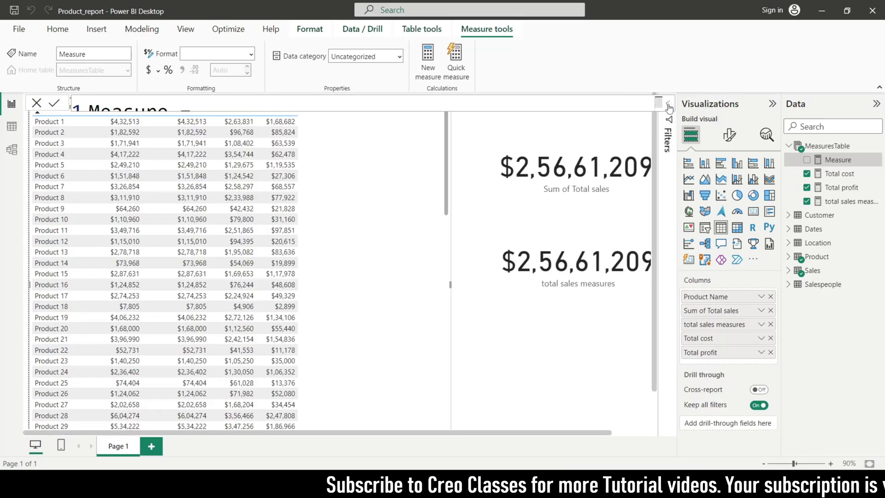
pyautogui.click(668, 105)
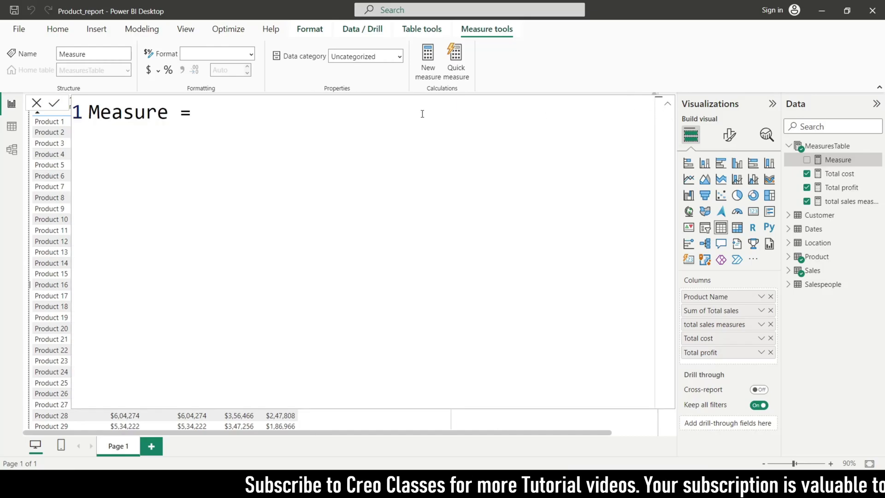
# Replace the default measure name with Profit Margin, followed by an equals sign.
pyautogui.moveTo(203, 108); pyautogui.dragTo(95, 100)
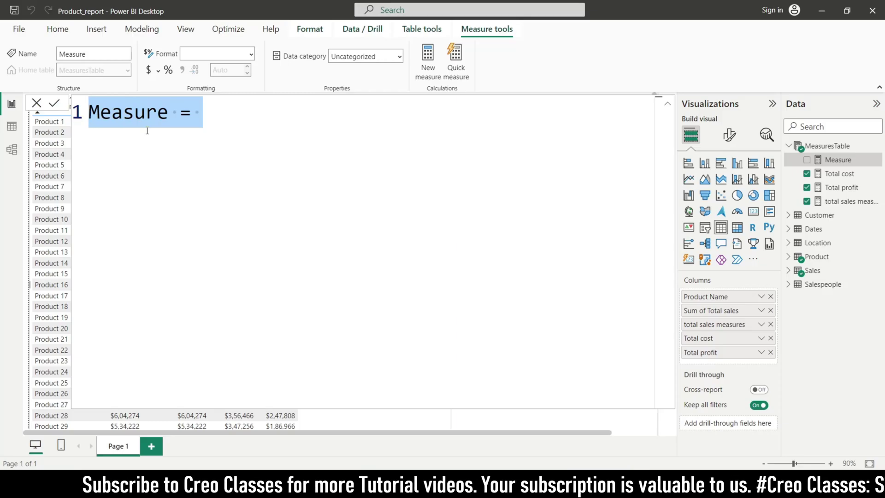
pyautogui.write('Profit M')
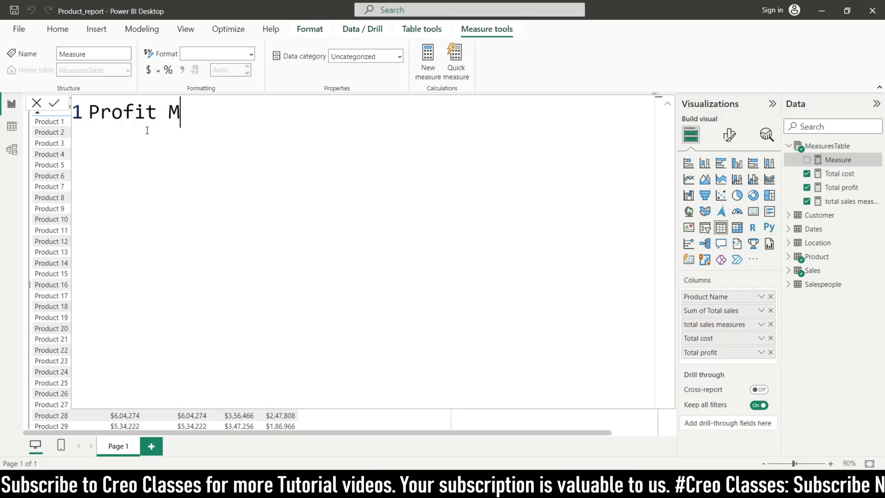
pyautogui.write('argin')
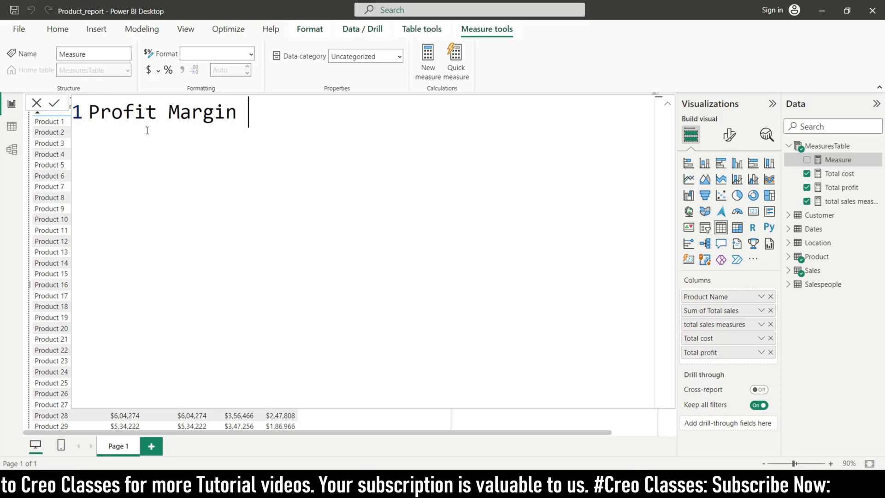
pyautogui.write(' =')
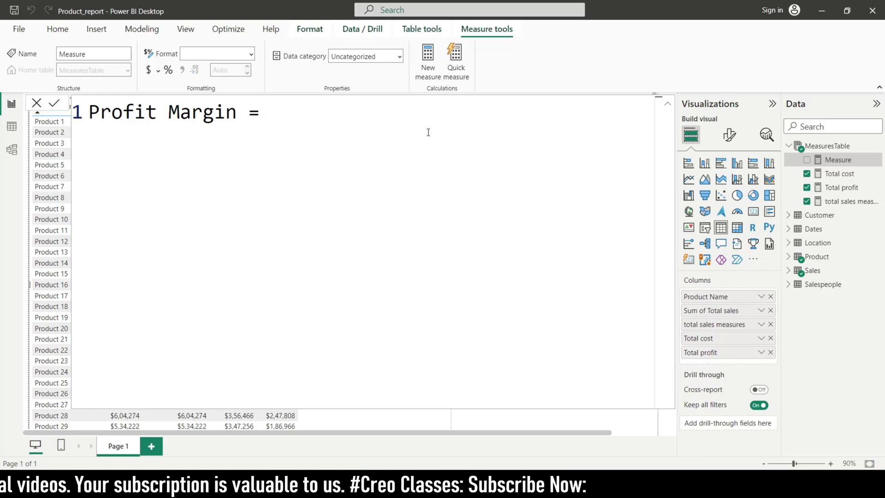
# Insert the [Total profit] reference as the first term of the Profit Margin formula.
pyautogui.write('toa')
pyautogui.press('BackSpace')
pyautogui.write('t')
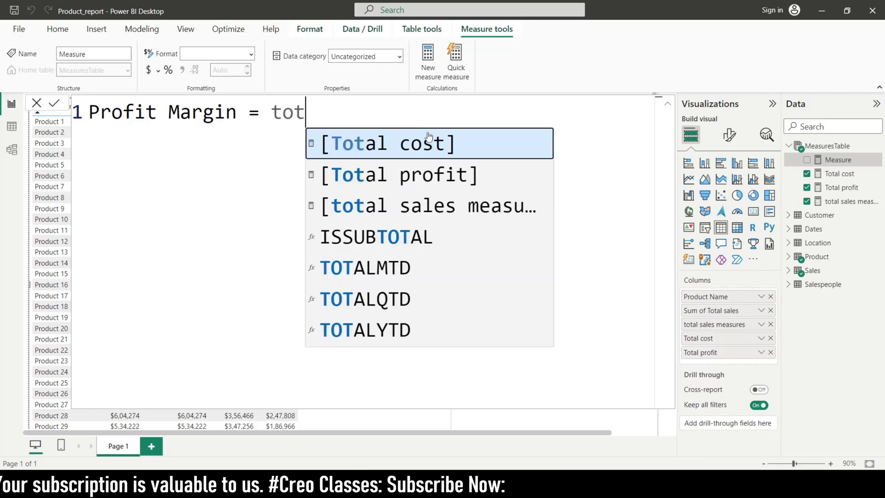
pyautogui.write('al')
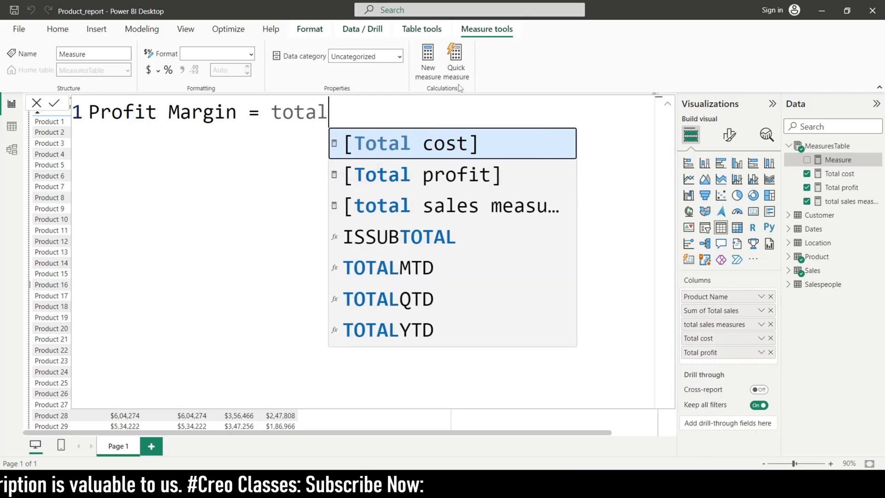
pyautogui.click(434, 177)
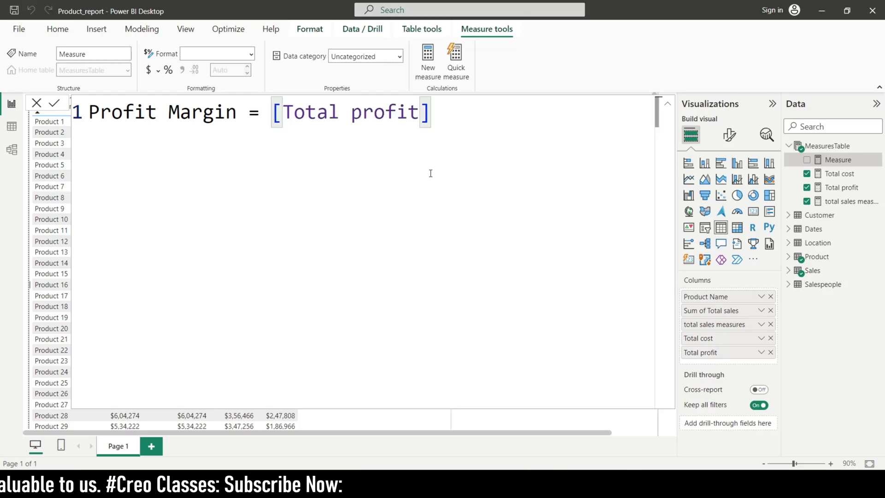
# Divide [Total profit] by [total sales measures] in the Profit Margin formula using the slash operator.
pyautogui.write('/ ')
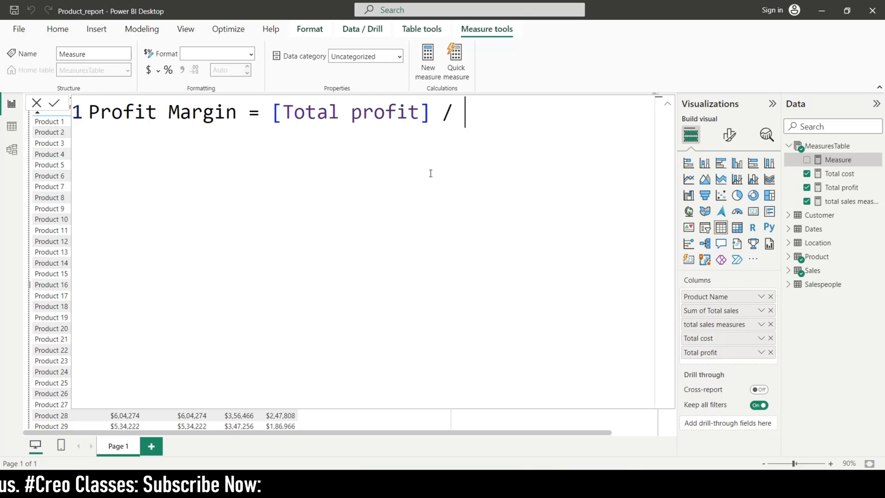
pyautogui.write('toal')
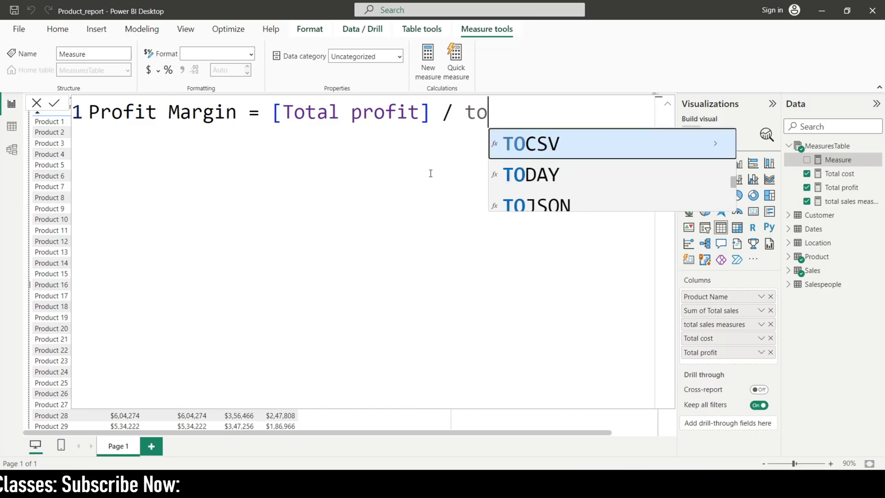
pyautogui.press('BackSpace')
pyautogui.press('BackSpace')
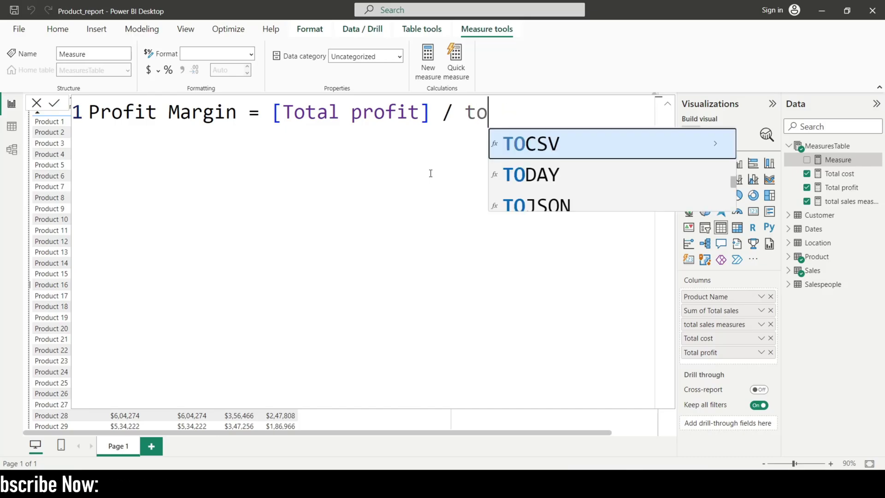
pyautogui.write('tal sales')
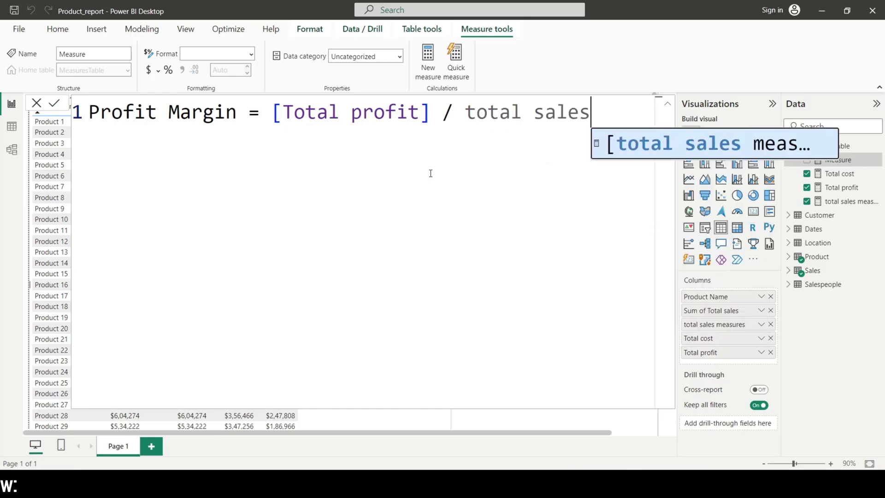
pyautogui.click(628, 153)
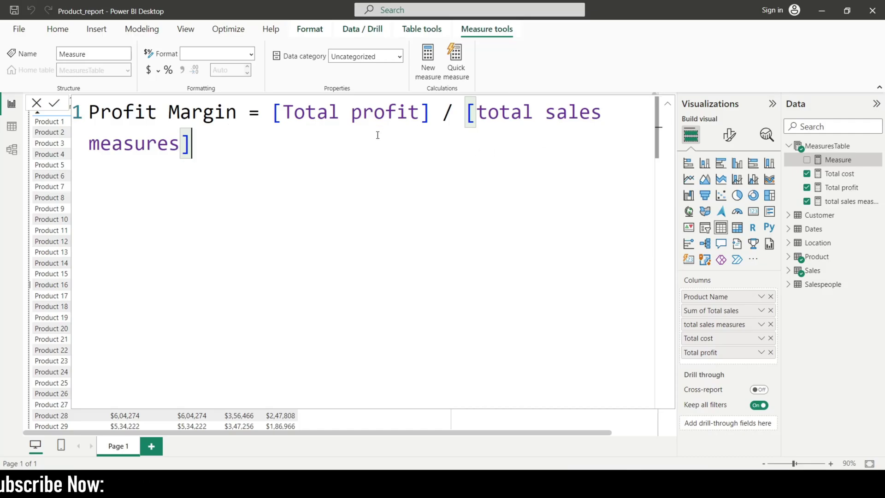
# Delete the [Total profit] / [total sales measures] expression after the equals sign in the Profit Margin formula.
pyautogui.doubleClick(448, 113)
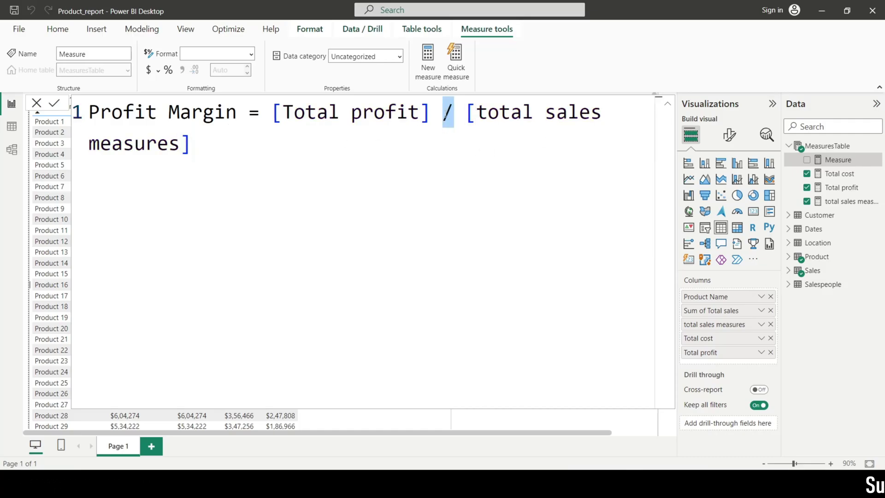
pyautogui.click(455, 117)
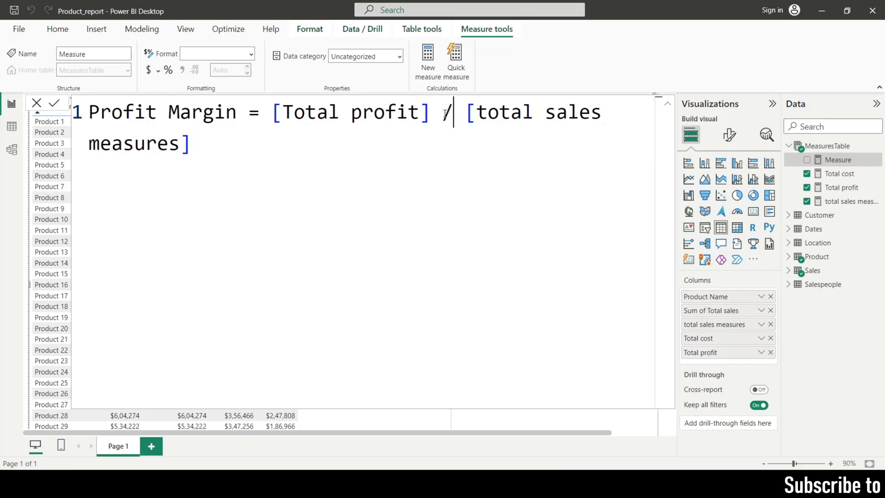
pyautogui.click(448, 114)
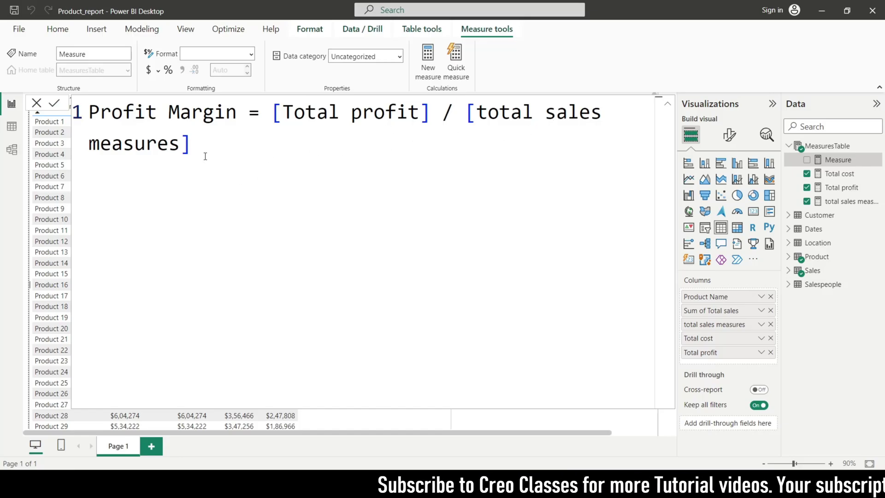
pyautogui.moveTo(196, 144); pyautogui.dragTo(272, 120)
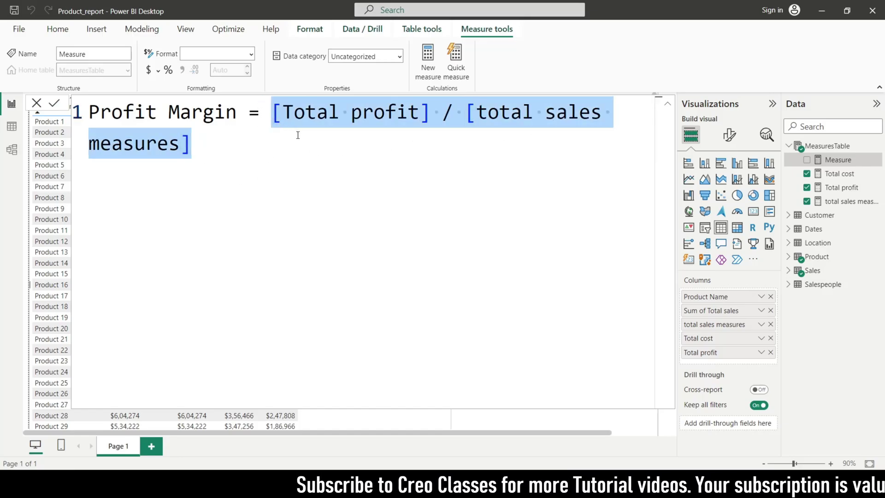
pyautogui.press('BackSpace')
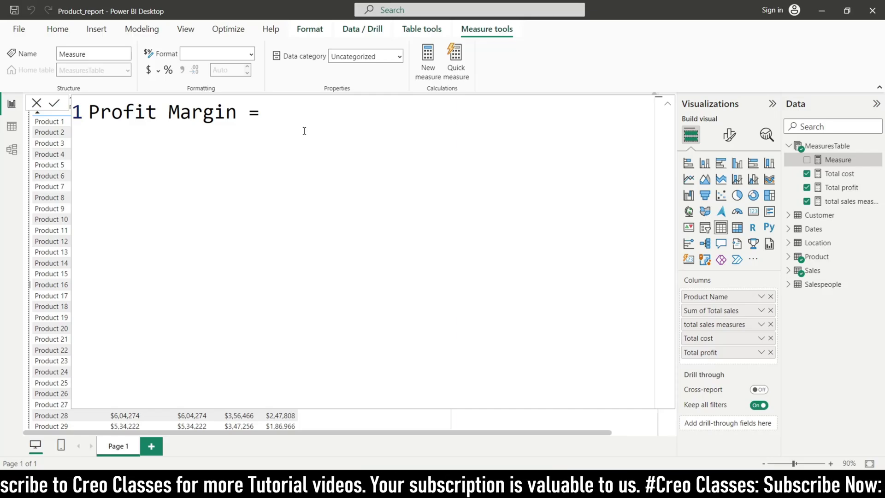
# Add a DIVIDE function to the Profit Margin formula with [Total profit] as its numerator.
pyautogui.write('divi')
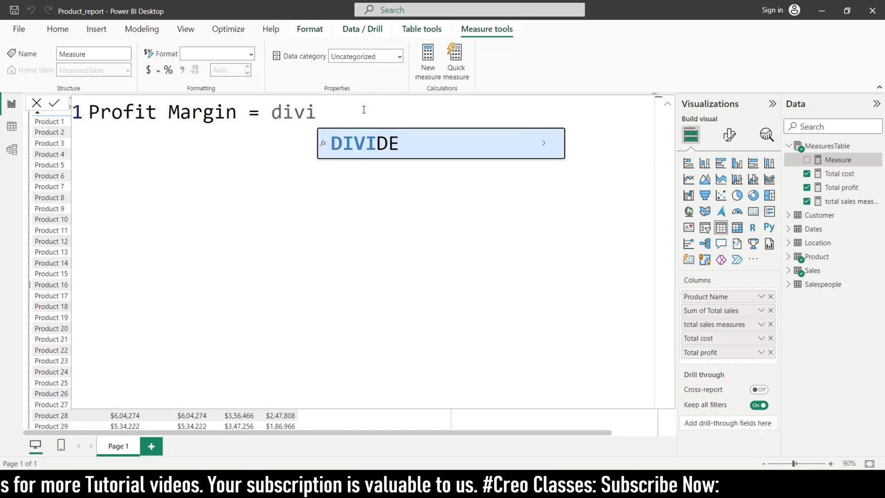
pyautogui.click(426, 145)
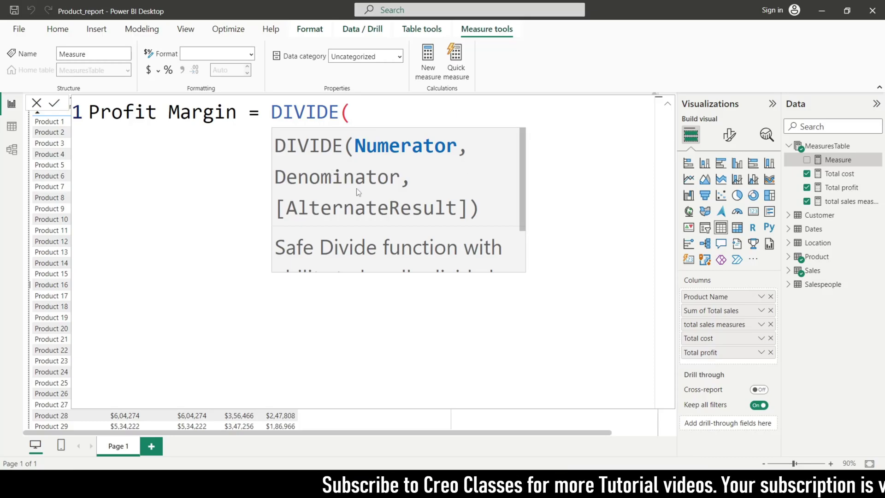
pyautogui.scroll(-3, 382, 190)
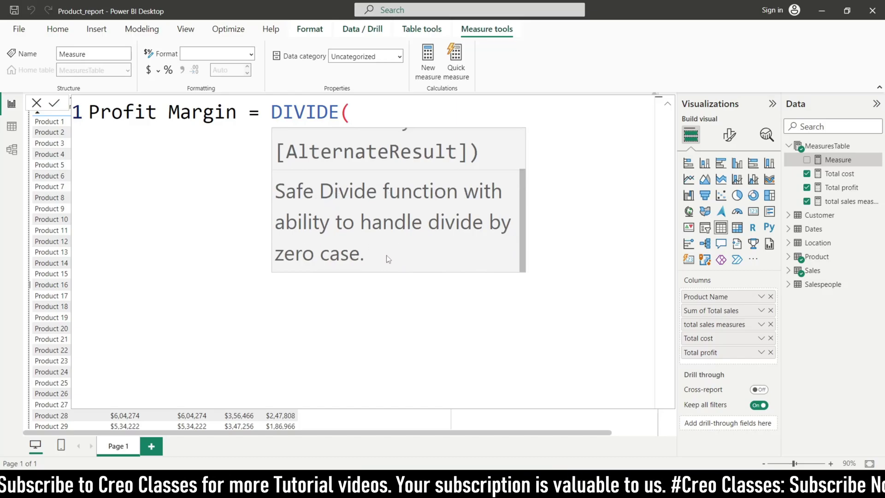
pyautogui.scroll(1, 369, 203)
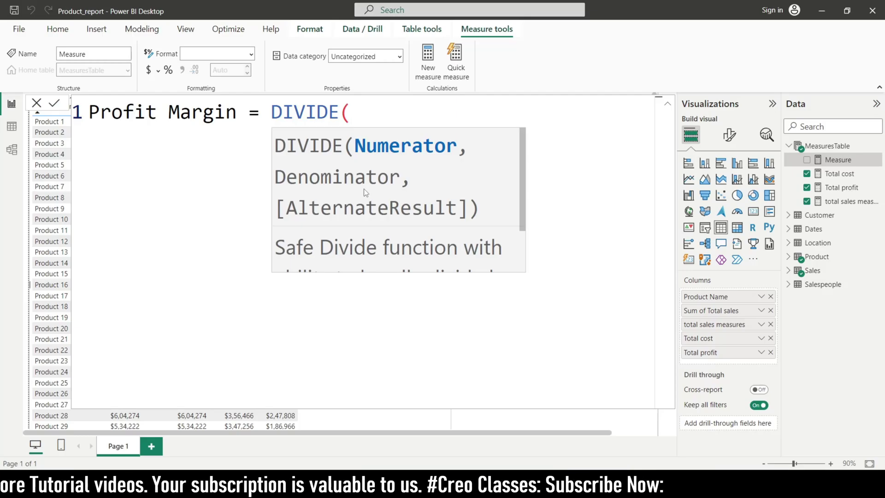
pyautogui.write('total')
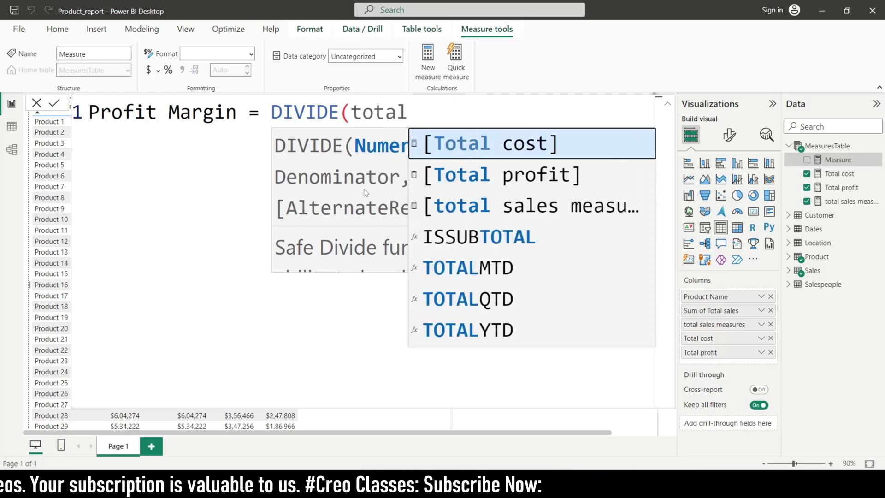
pyautogui.click(461, 177)
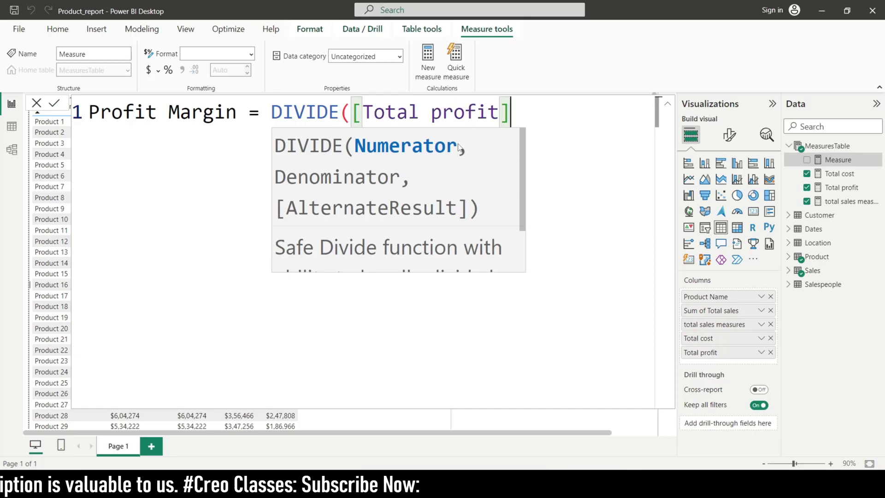
# Complete the DIVIDE function with [total sales measures] as its denominator and commit the Profit Margin measure.
pyautogui.write(', ')
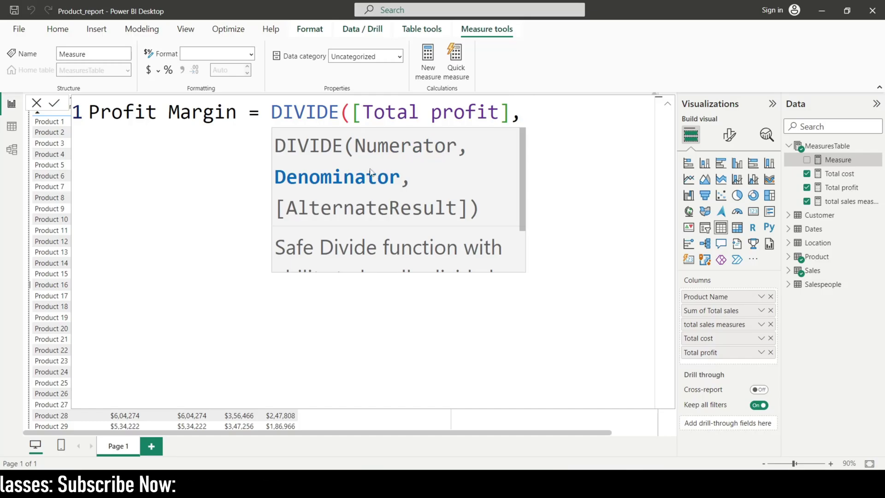
pyautogui.write('tota')
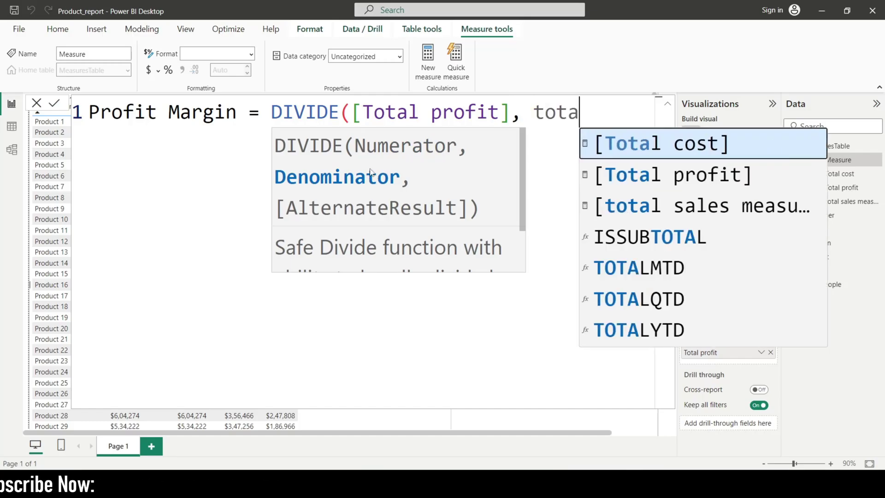
pyautogui.write('l')
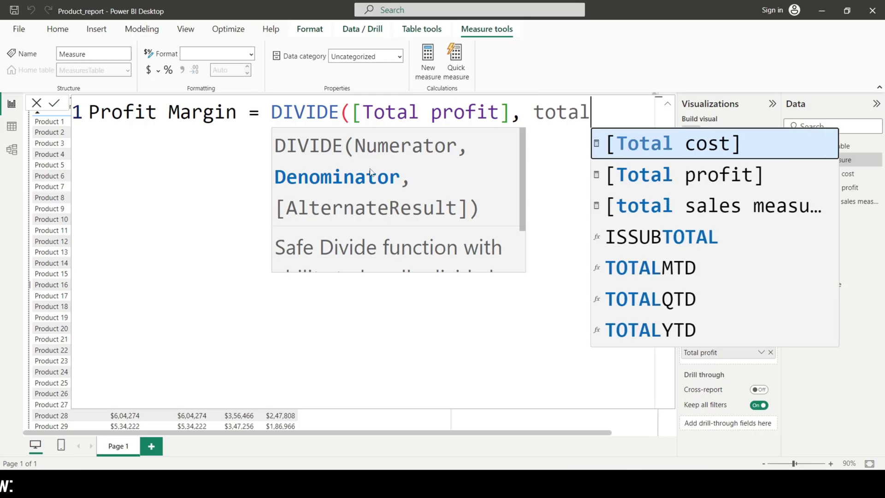
pyautogui.write(' salee')
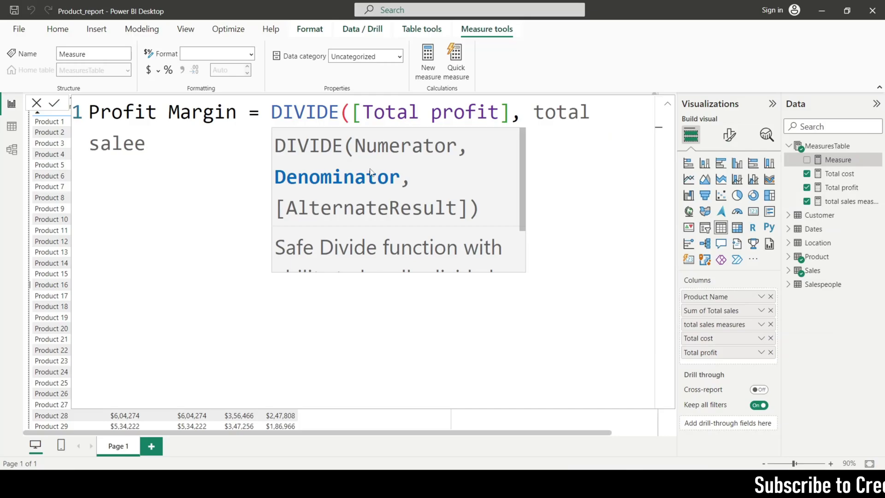
pyautogui.press('BackSpace')
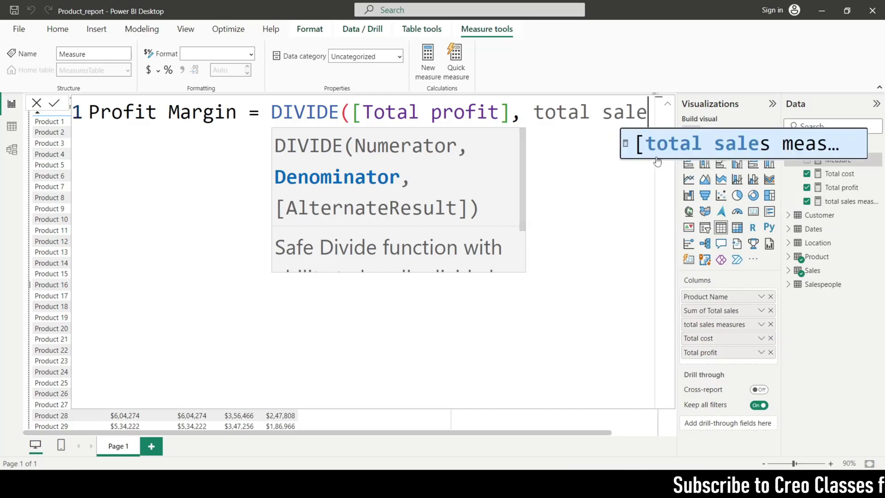
pyautogui.press('Tab')
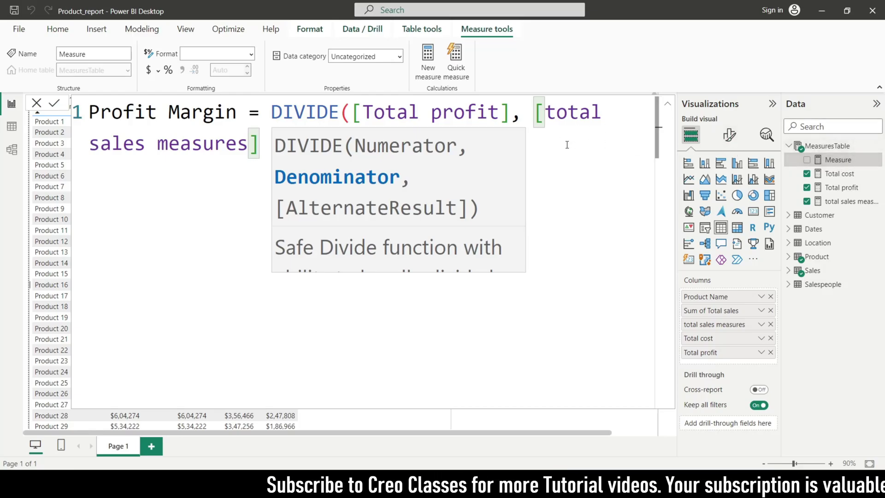
pyautogui.write(')')
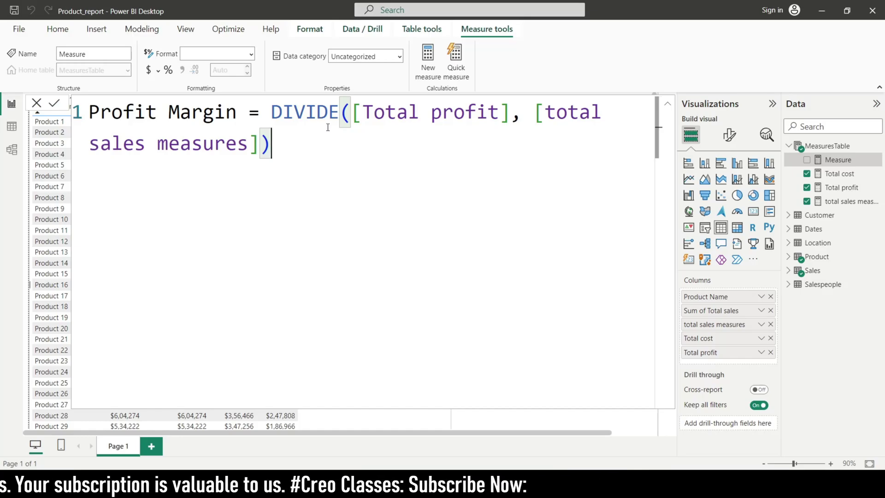
pyautogui.click(56, 103)
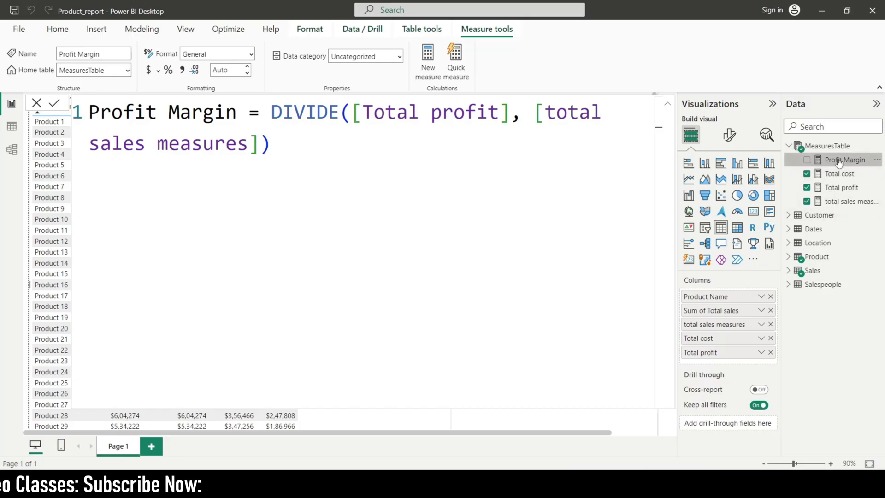
# Collapse the formula editor and format the Profit Margin measure as a percentage.
pyautogui.click(667, 104)
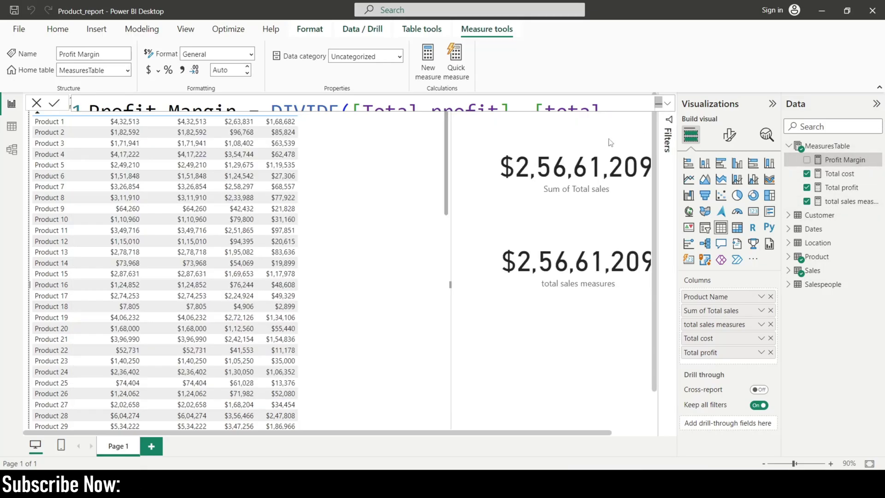
pyautogui.click(479, 331)
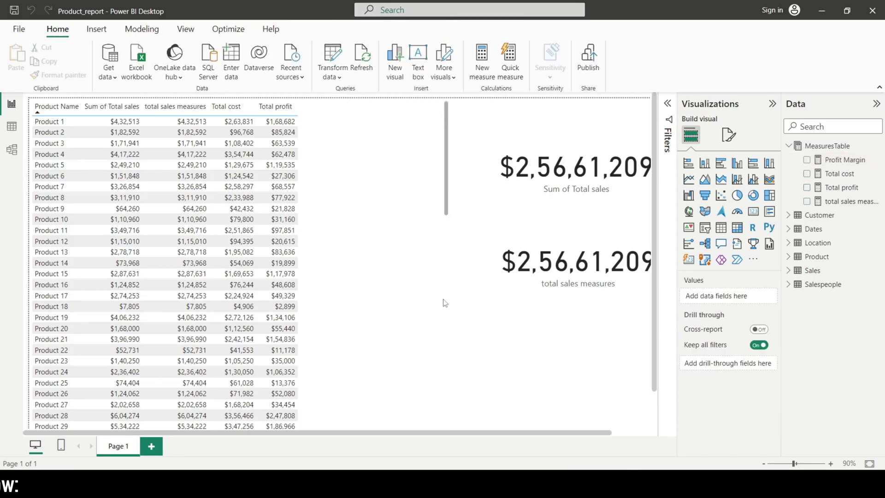
pyautogui.click(840, 162)
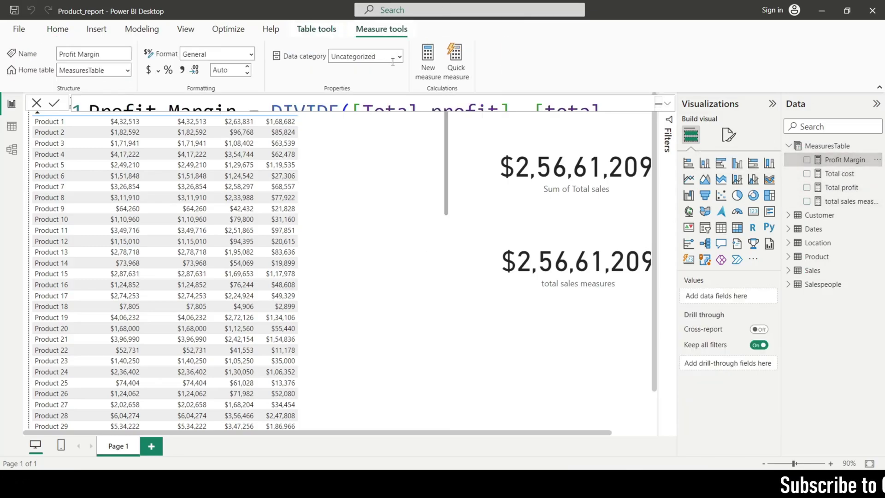
pyautogui.click(169, 71)
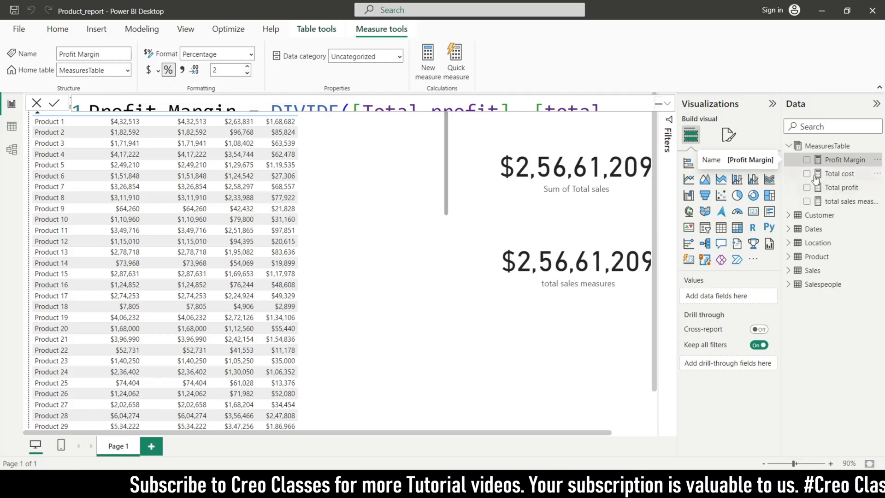
# Add the Profit Margin measure as a column to the product table visual.
pyautogui.click(360, 315)
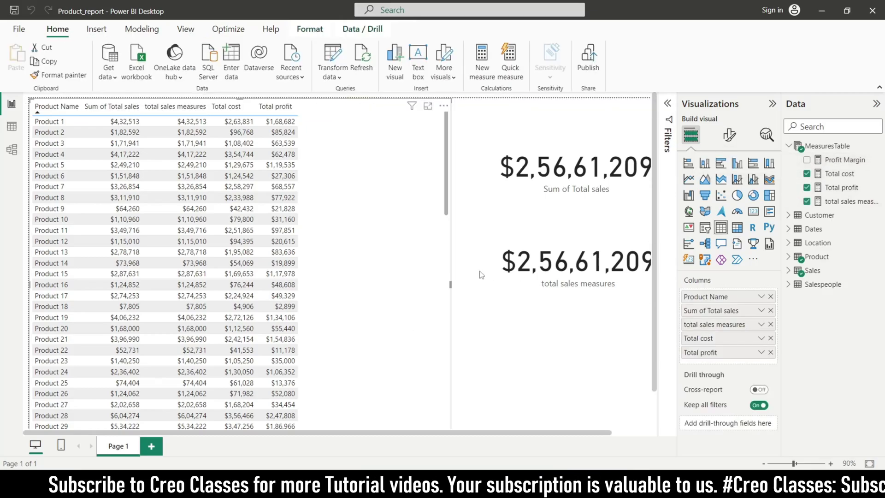
pyautogui.click(816, 161)
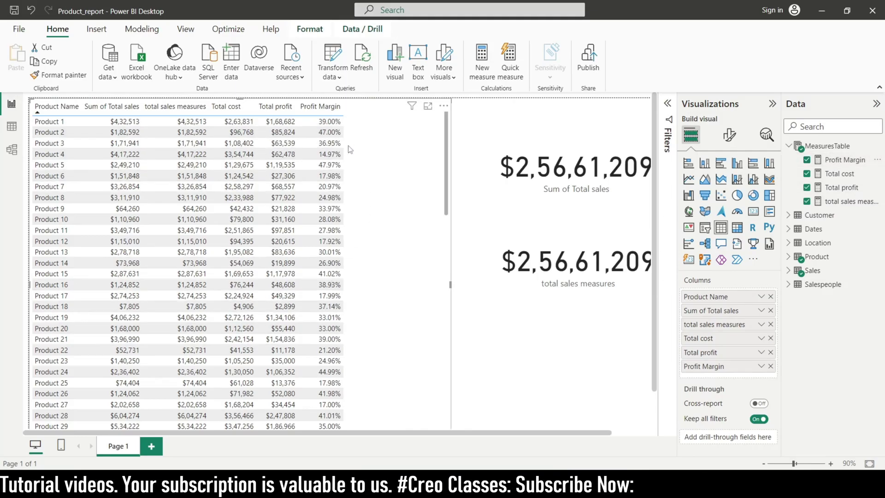
pyautogui.click(825, 160)
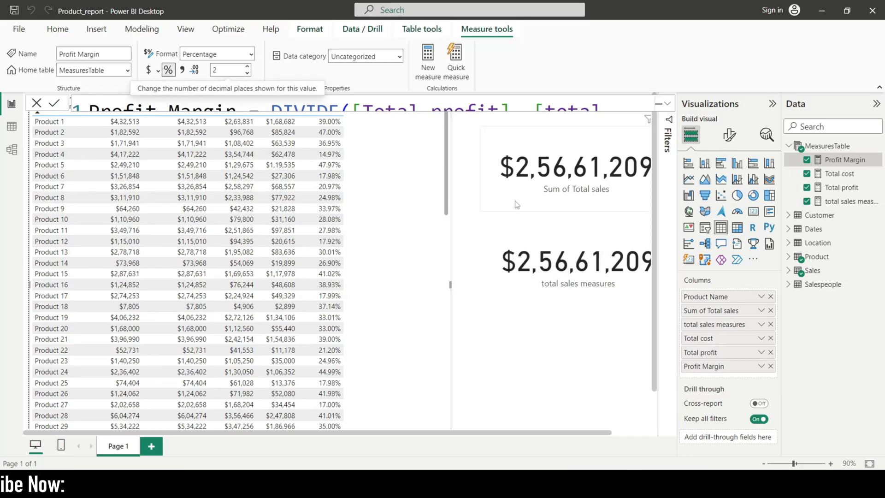
pyautogui.click(491, 328)
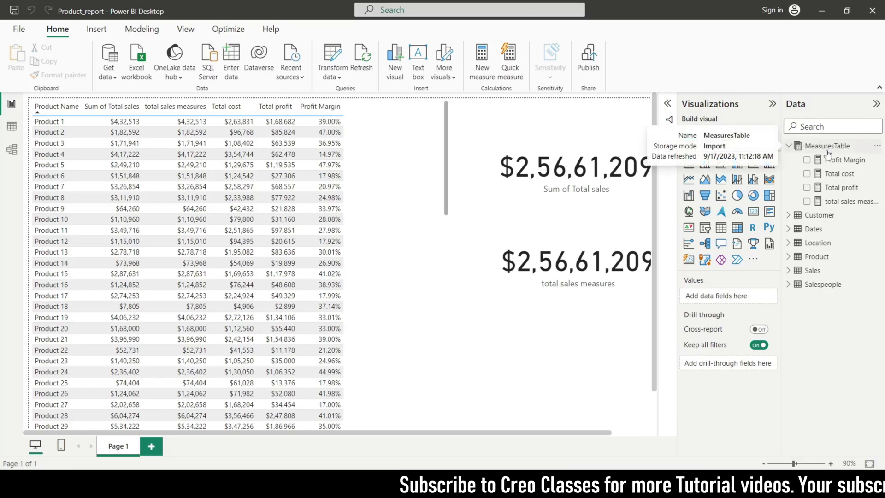
pyautogui.click(787, 147)
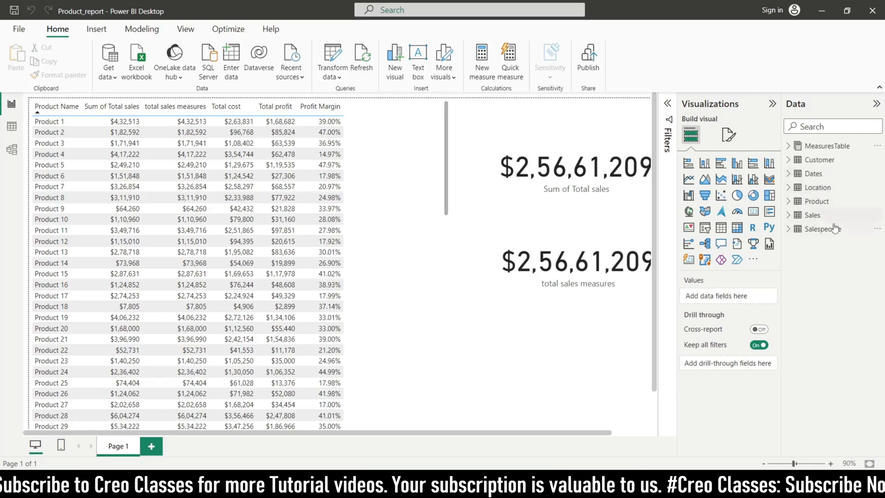
pyautogui.click(789, 188)
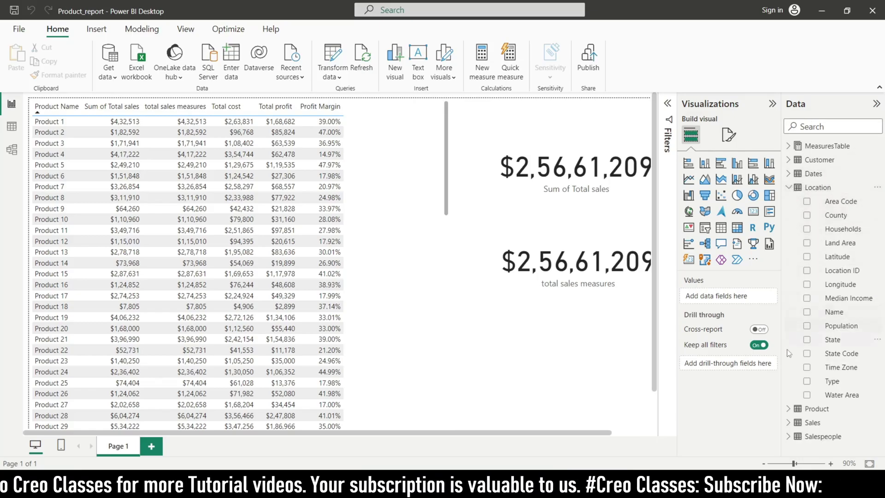
pyautogui.click(791, 189)
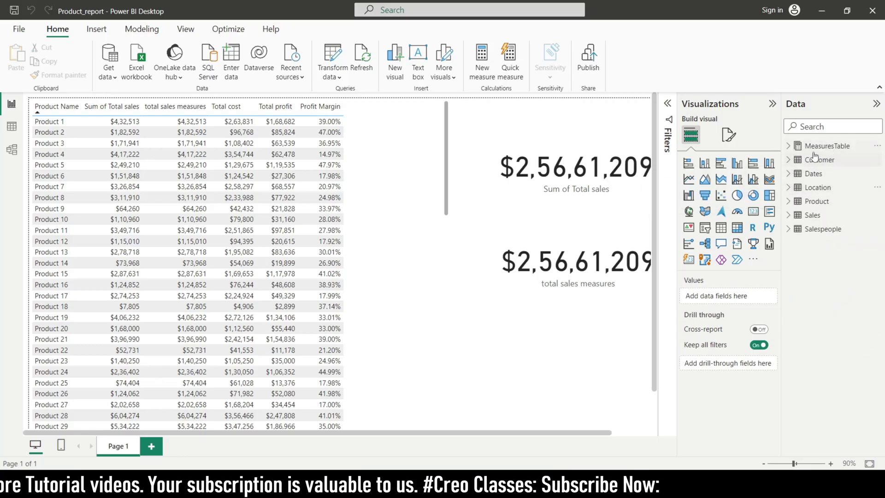
pyautogui.click(789, 147)
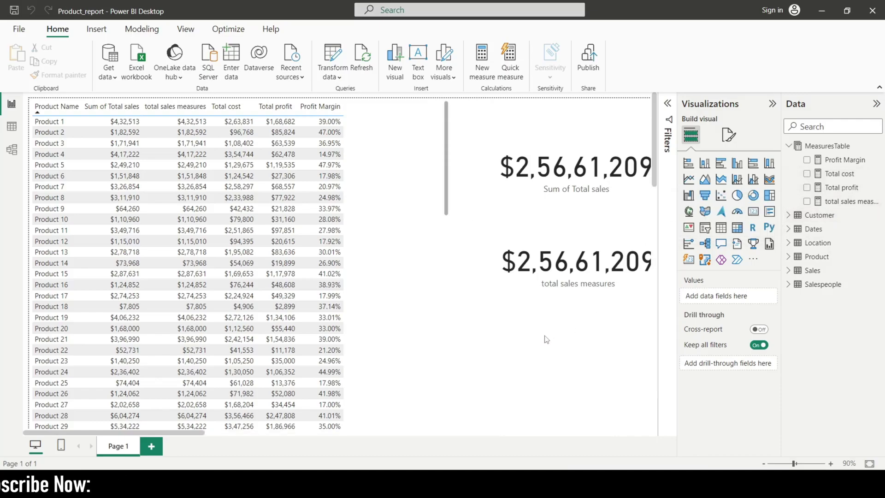
# Set the font size of the product table's values to 13.
pyautogui.click(414, 155)
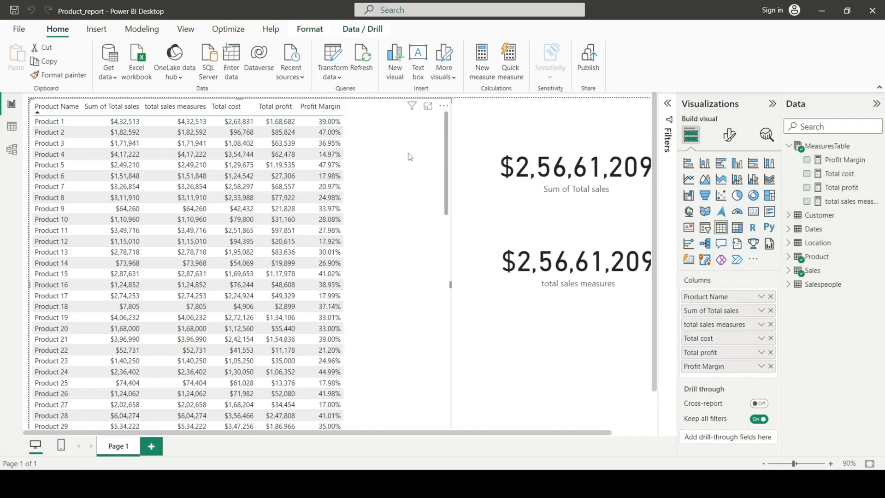
pyautogui.click(733, 137)
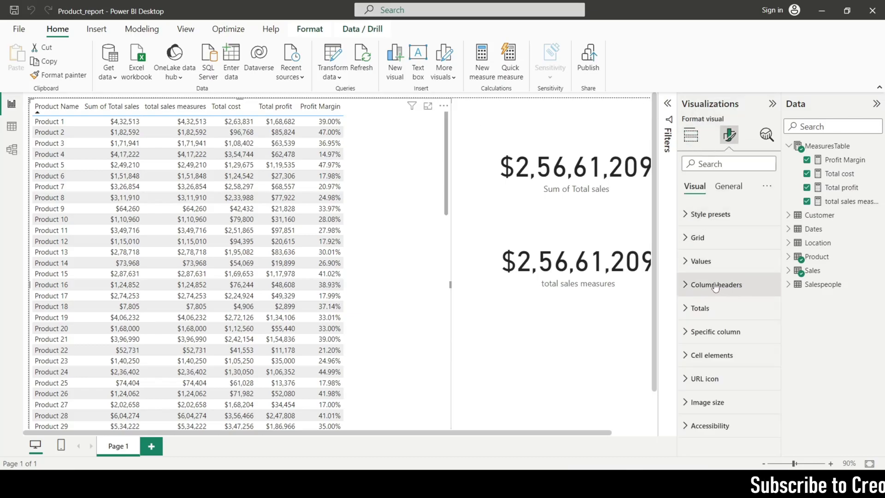
pyautogui.click(691, 261)
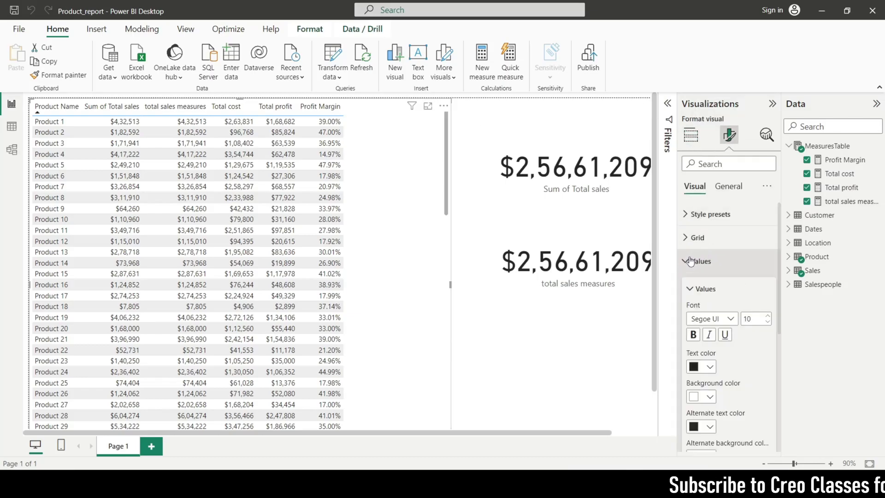
pyautogui.click(768, 317)
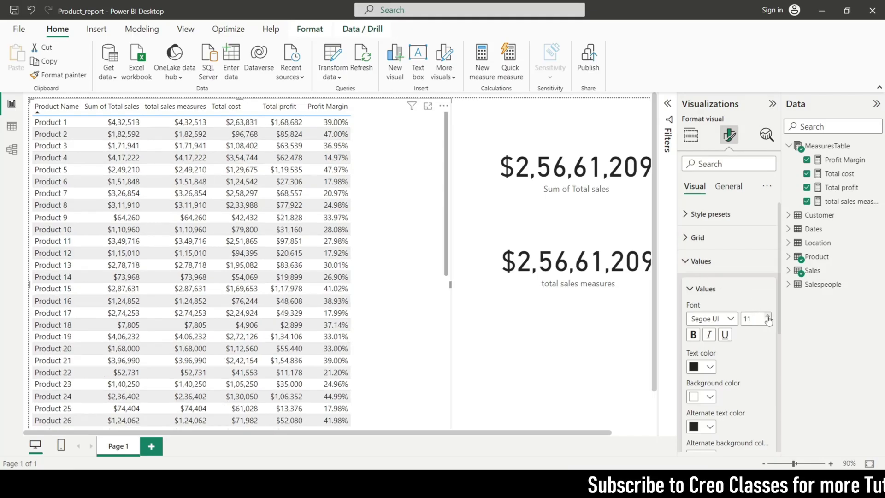
pyautogui.click(768, 316)
pyautogui.click(768, 316)
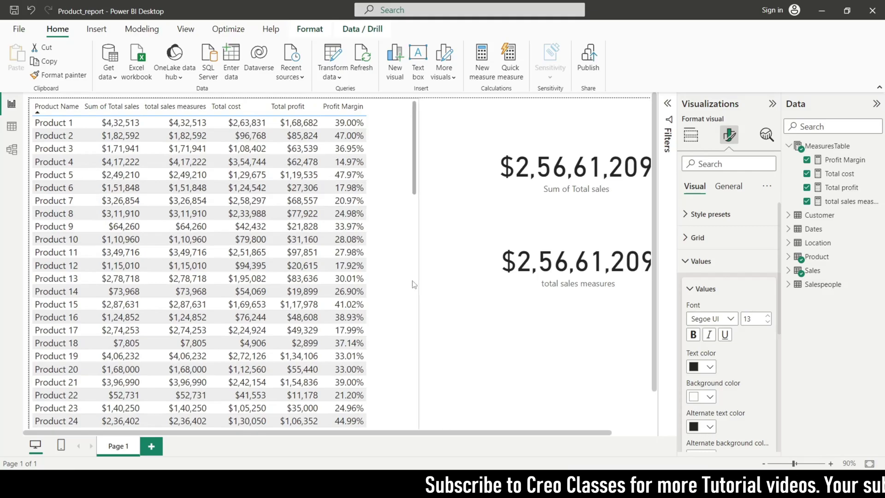
# Narrow the product table visual so its right edge sits just past the Profit Margin column.
pyautogui.moveTo(451, 284); pyautogui.dragTo(383, 279)
pyautogui.scroll(-12, 299, 276)
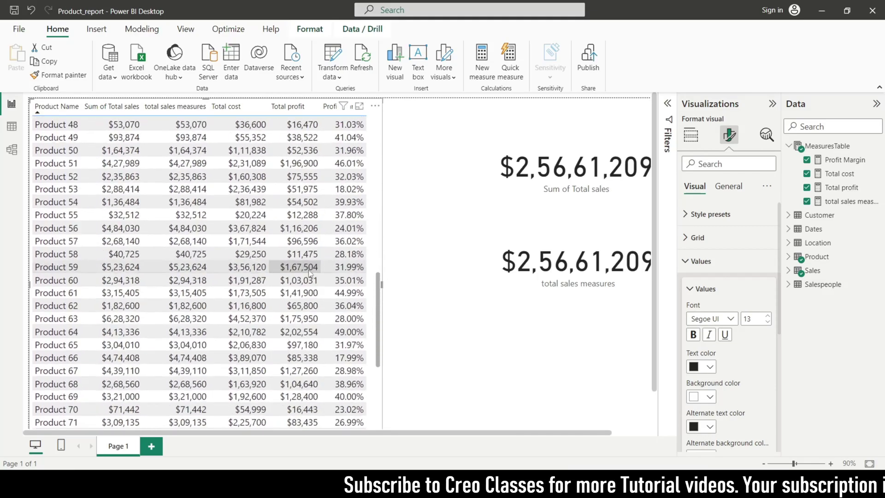
pyautogui.scroll(11, 299, 276)
pyautogui.scroll(2, 298, 277)
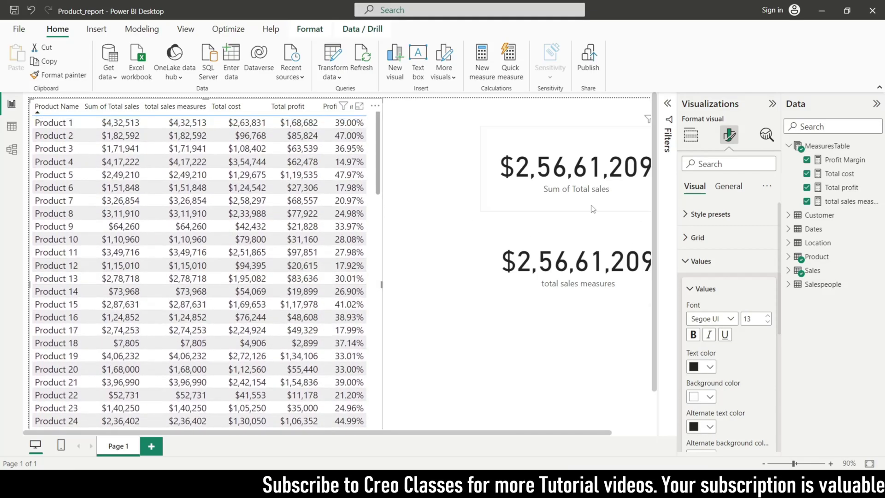
pyautogui.click(446, 260)
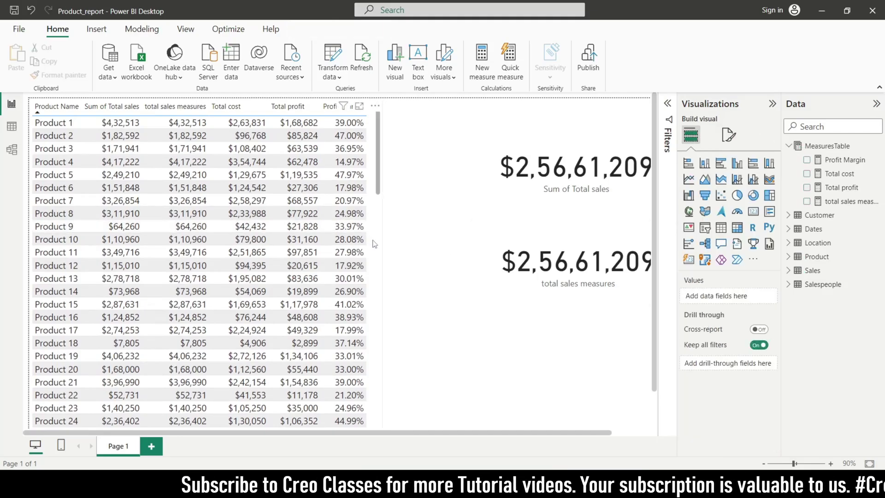
# Open the visual formatting options for the product table.
pyautogui.click(351, 230)
pyautogui.click(729, 143)
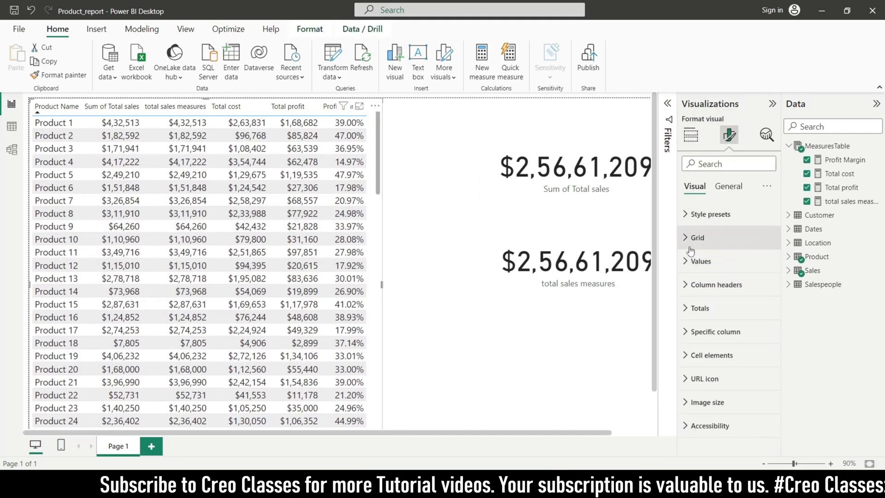